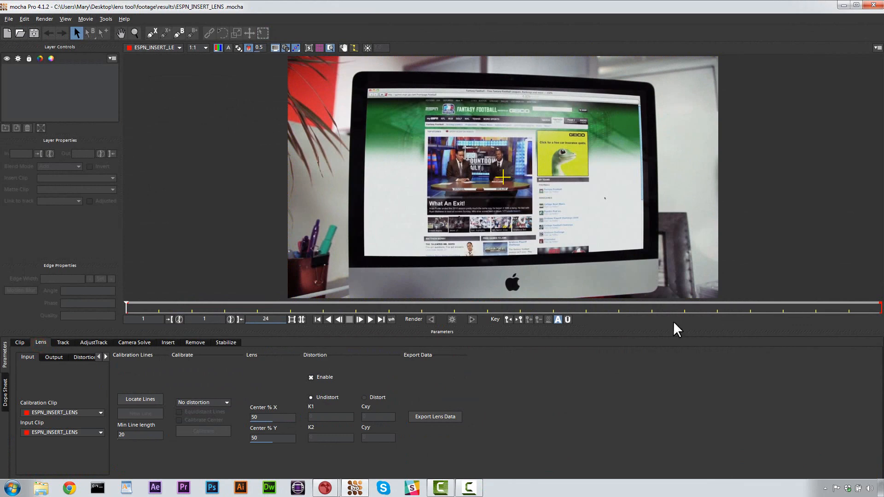
# Step: Locate the calibration lines in the clip and mark the ones along the monitor body's four outer edges
pyautogui.click(139, 397)
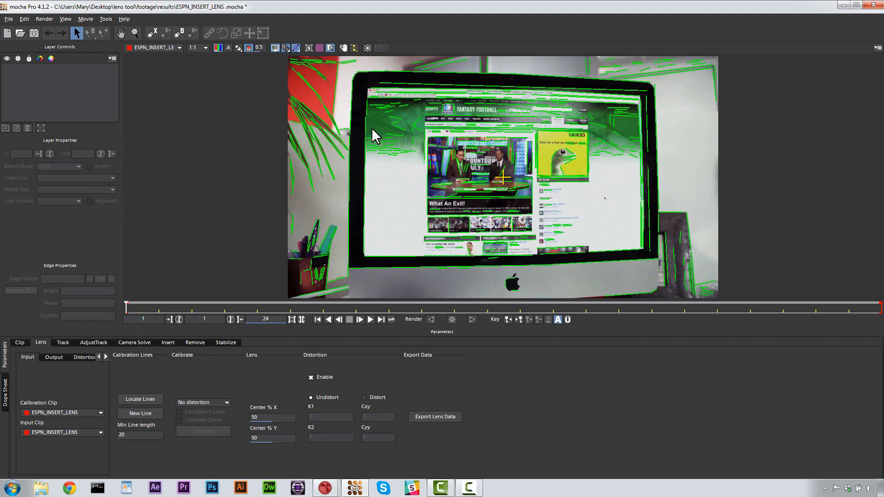
pyautogui.click(377, 71)
pyautogui.click(432, 72)
pyautogui.click(531, 75)
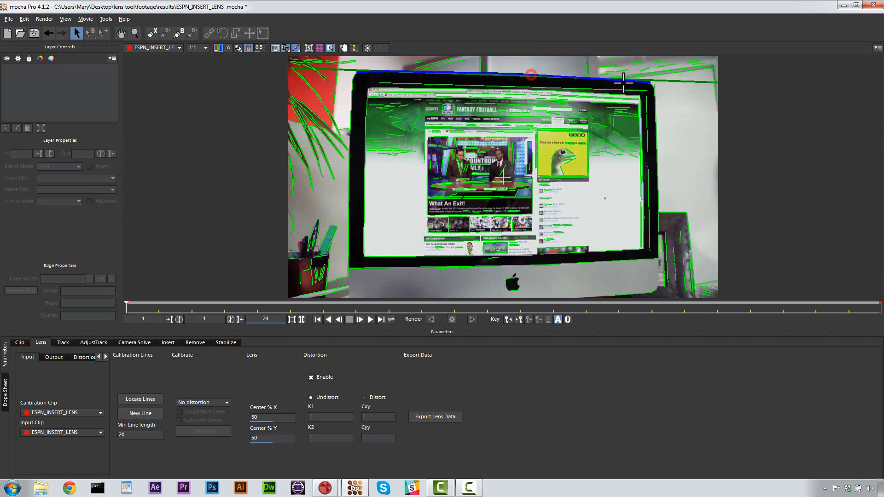
pyautogui.click(656, 92)
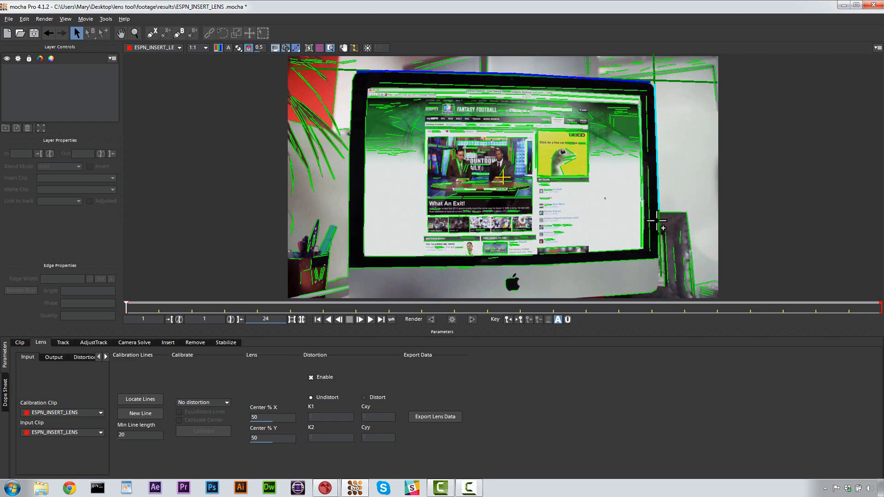
pyautogui.click(658, 240)
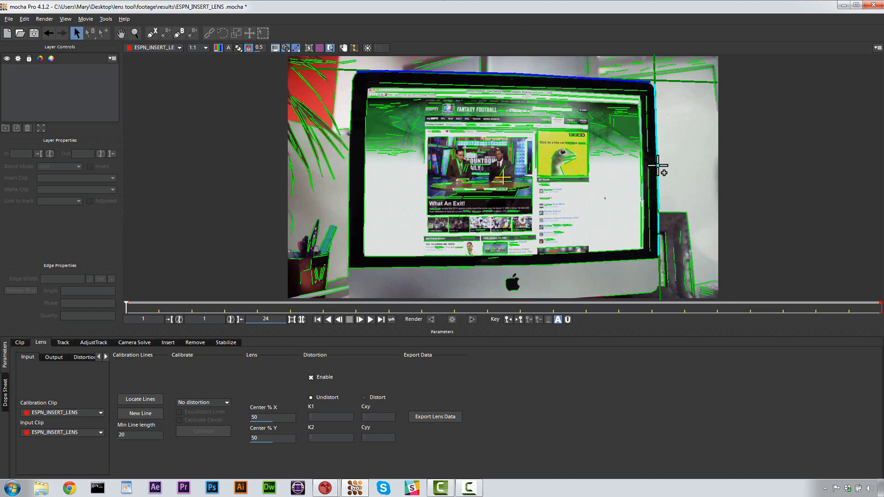
pyautogui.click(625, 261)
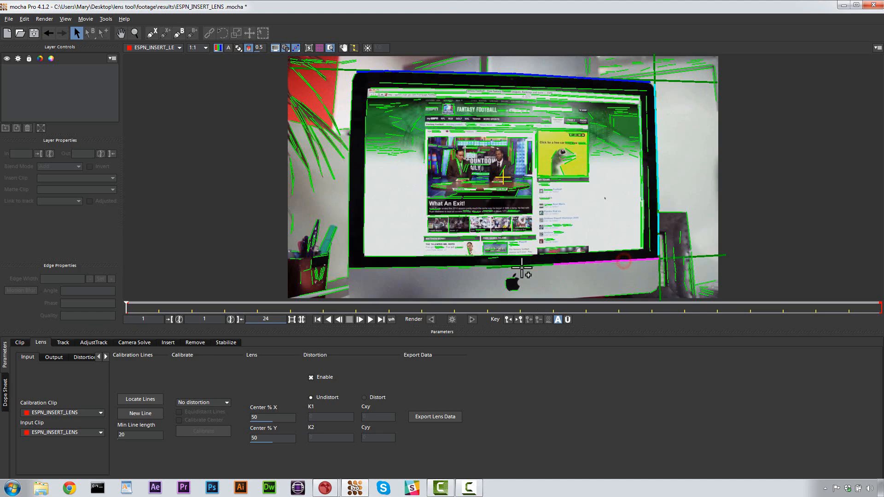
pyautogui.click(395, 264)
pyautogui.click(349, 255)
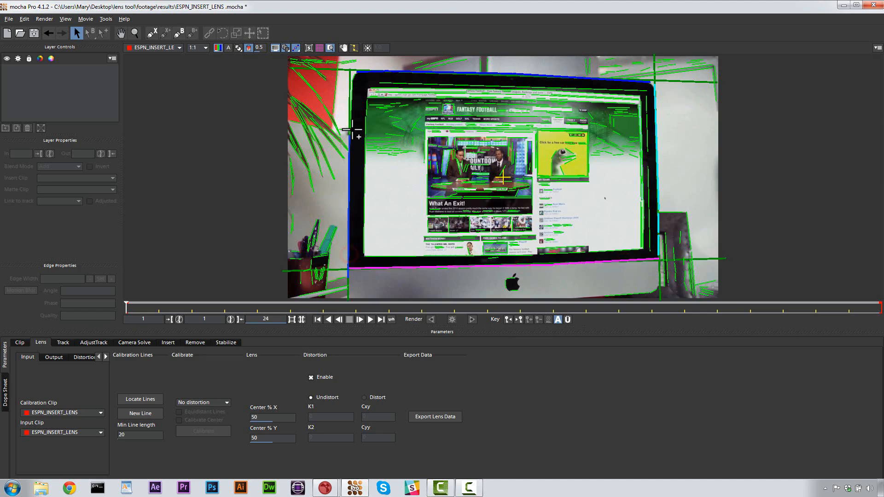
# Step: Mark the lines along the display's four inner edges as calibration lines, undoing the stray line picked on the left edge
pyautogui.click(368, 136)
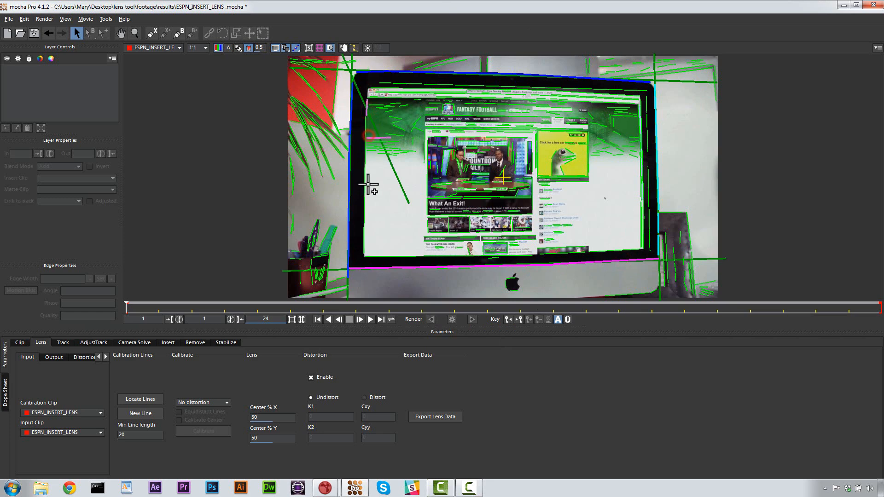
pyautogui.hotkey('ctrl', 'z')
pyautogui.click(365, 133)
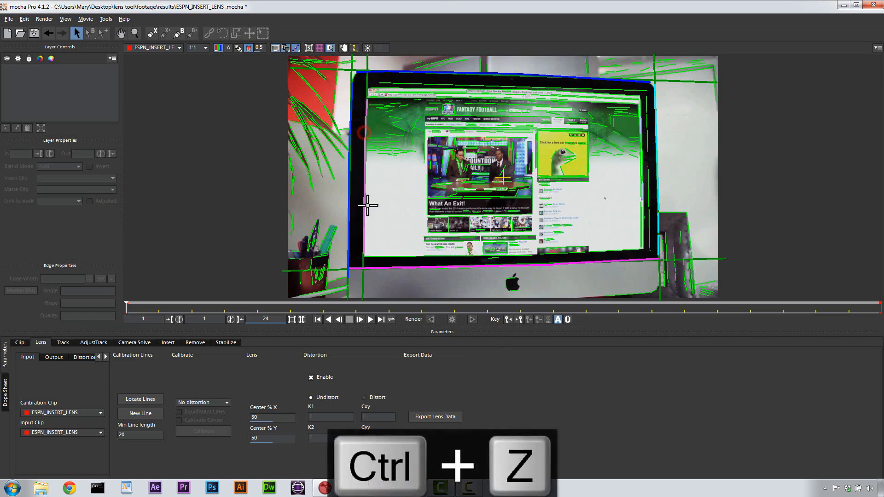
pyautogui.click(550, 256)
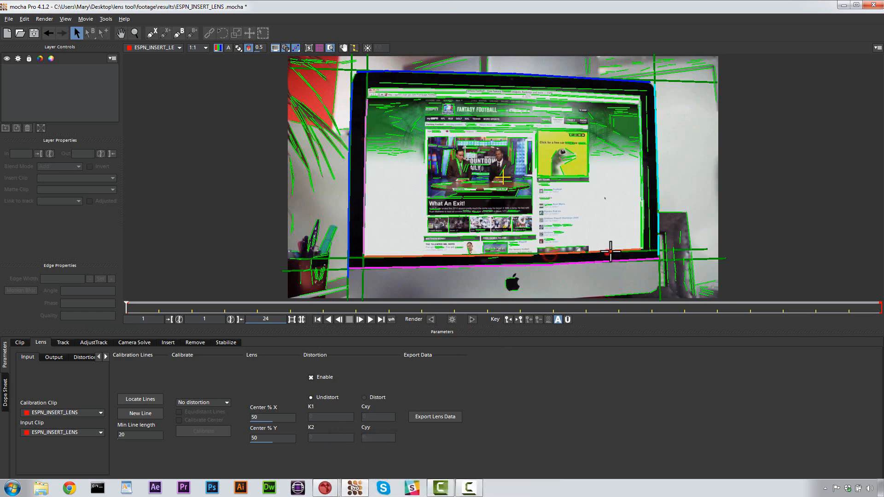
pyautogui.click(643, 234)
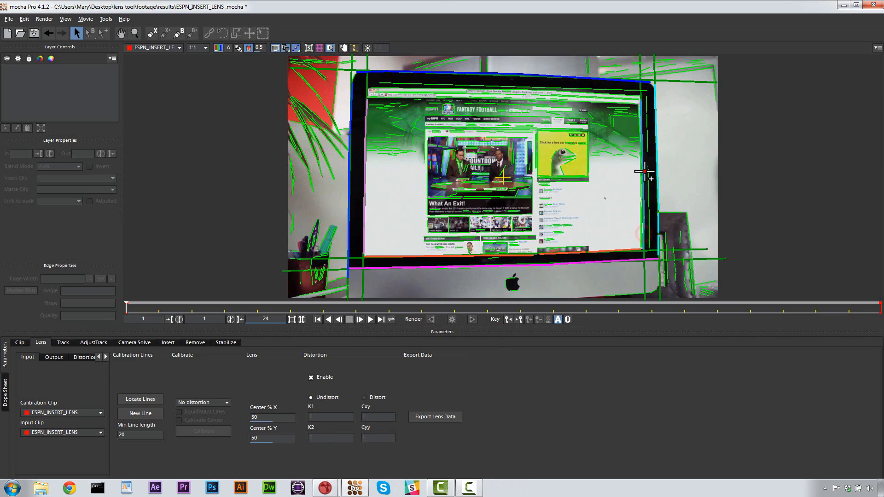
pyautogui.click(618, 94)
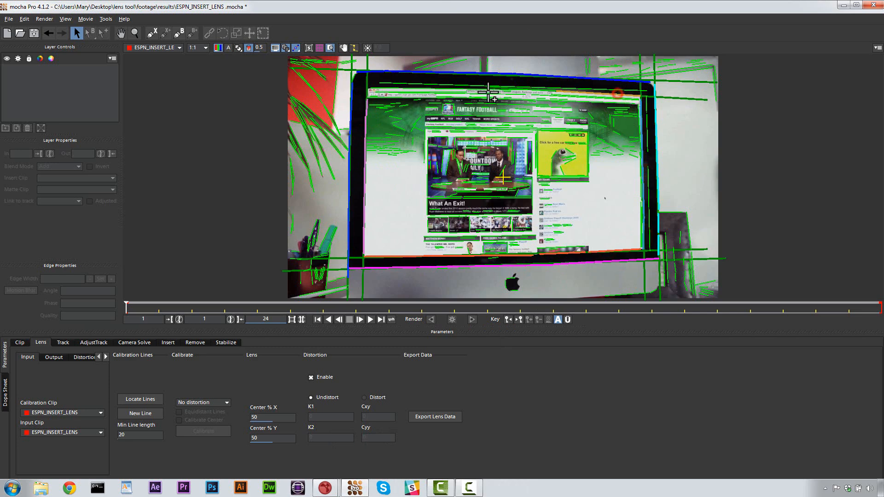
pyautogui.keyDown('shift'); pyautogui.click(476, 85); pyautogui.keyUp('shift')
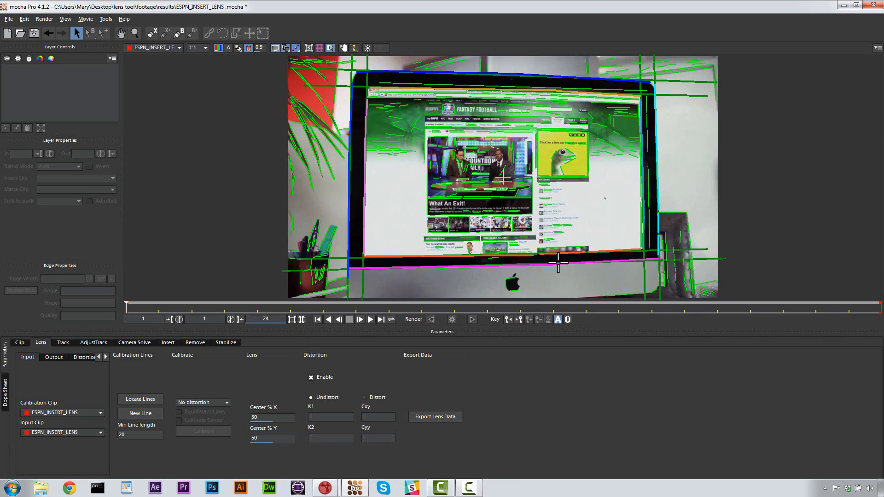
# Step: Calibrate the lens with the 1-Parameter distortion model and show the distortion grid over the footage
pyautogui.click(205, 403)
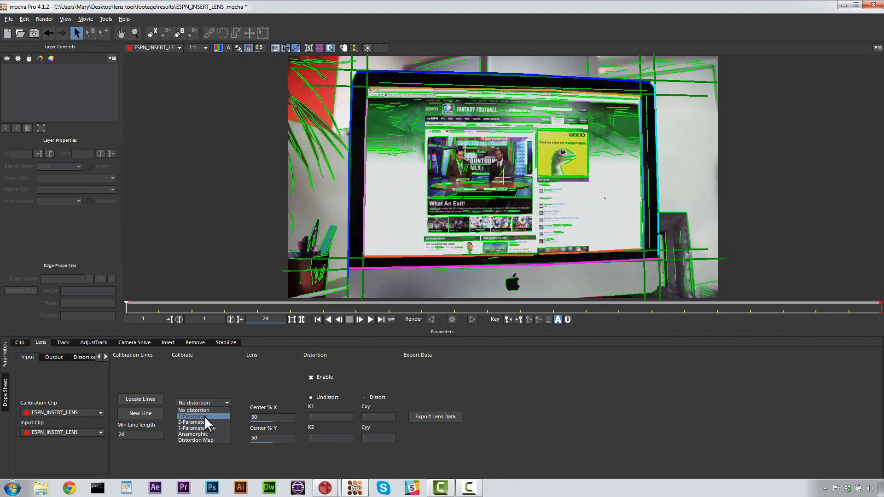
pyautogui.click(204, 416)
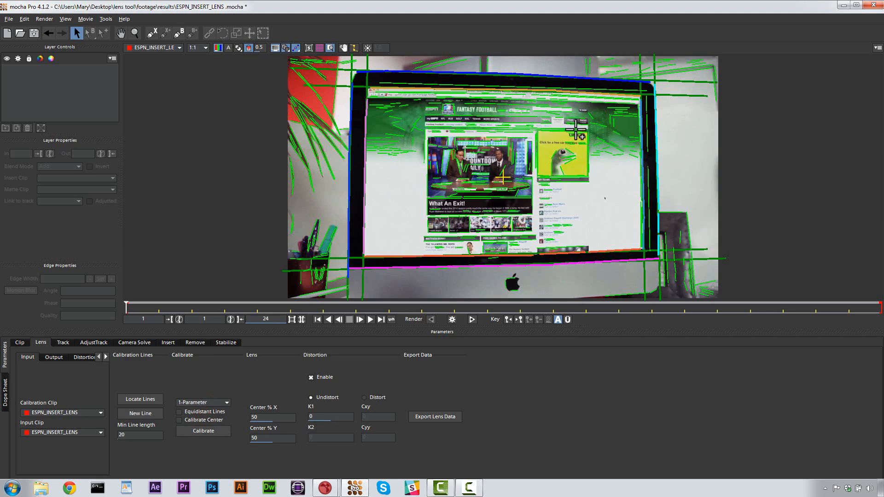
pyautogui.click(209, 402)
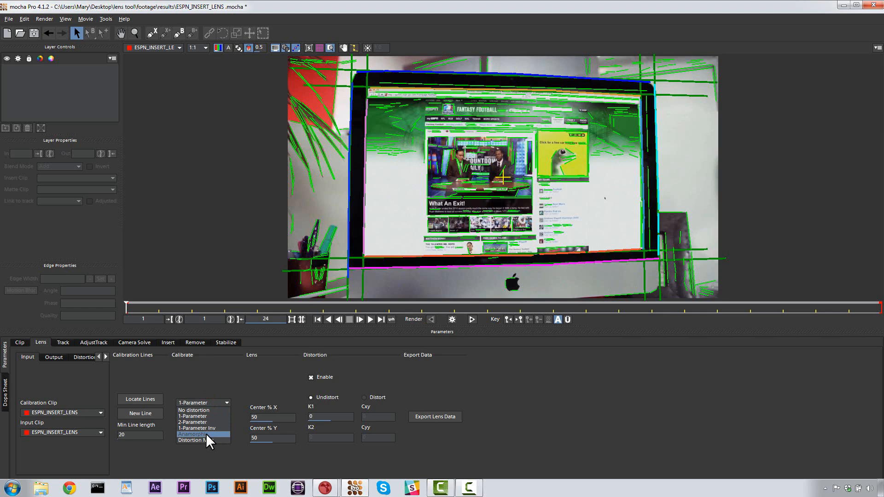
pyautogui.click(203, 416)
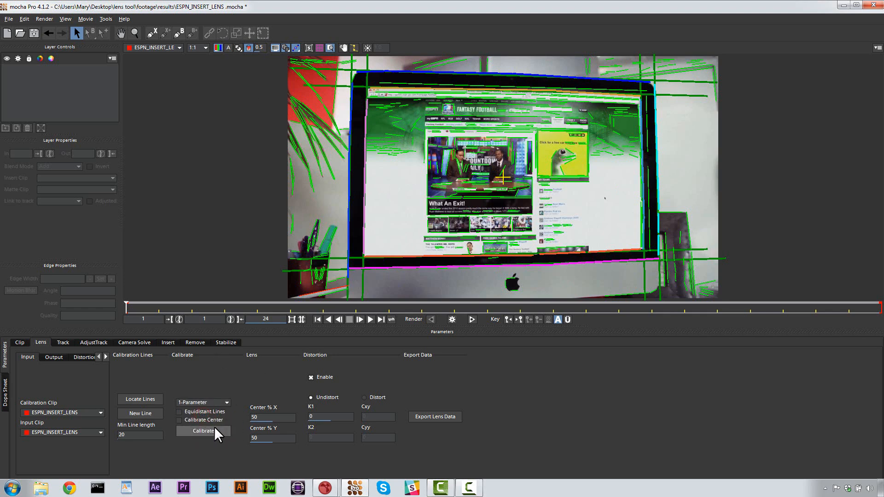
pyautogui.click(214, 428)
pyautogui.click(318, 48)
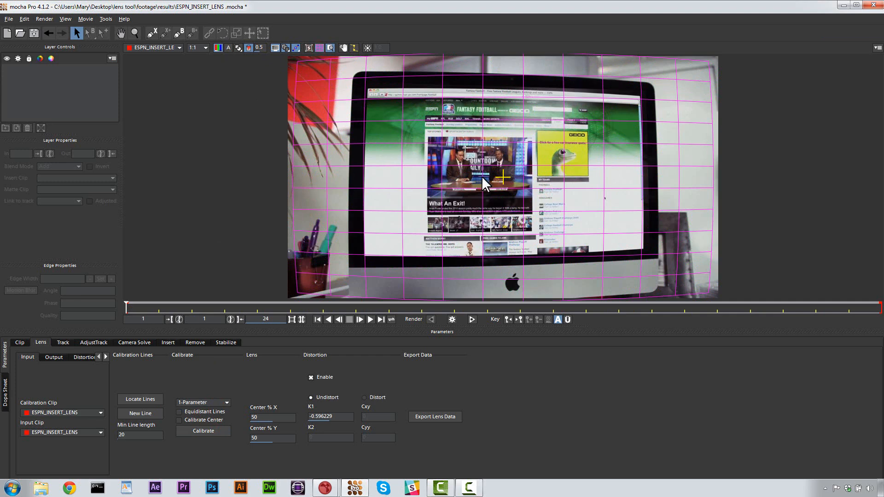
# Step: Export the lens data as a Distortion Map Clip in Distort mode with dimensions 1280 by 720, in .tiff format
pyautogui.click(432, 416)
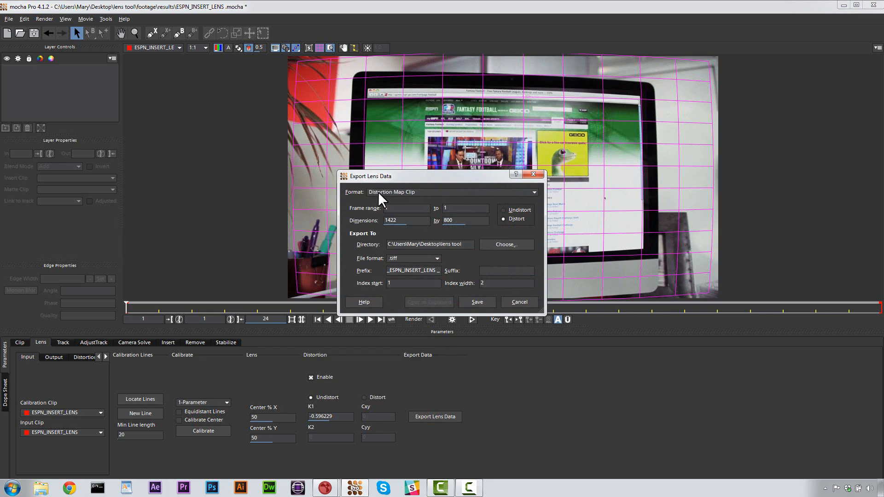
pyautogui.click(380, 193)
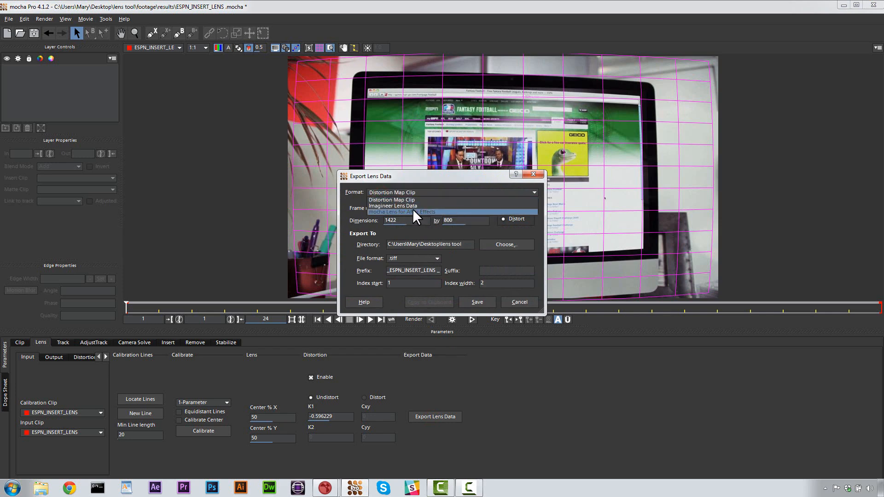
pyautogui.click(378, 197)
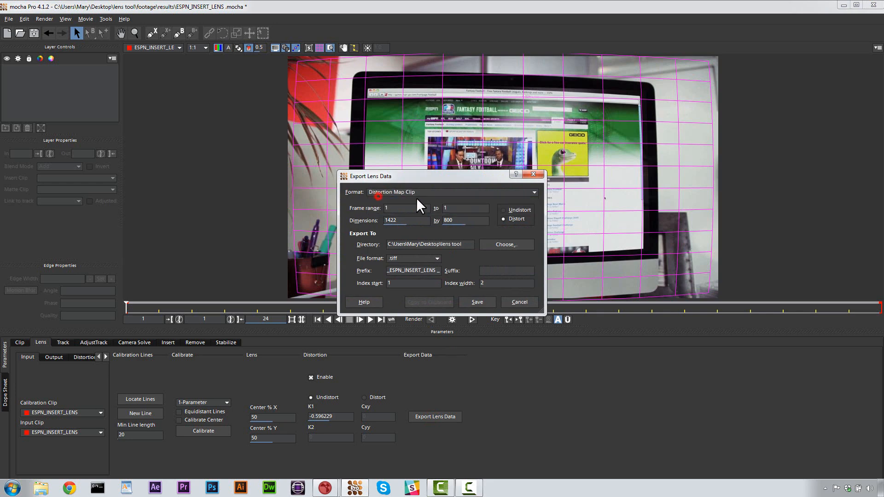
pyautogui.doubleClick(406, 221)
pyautogui.write('1280')
pyautogui.doubleClick(456, 220)
pyautogui.write('720')
pyautogui.click(468, 303)
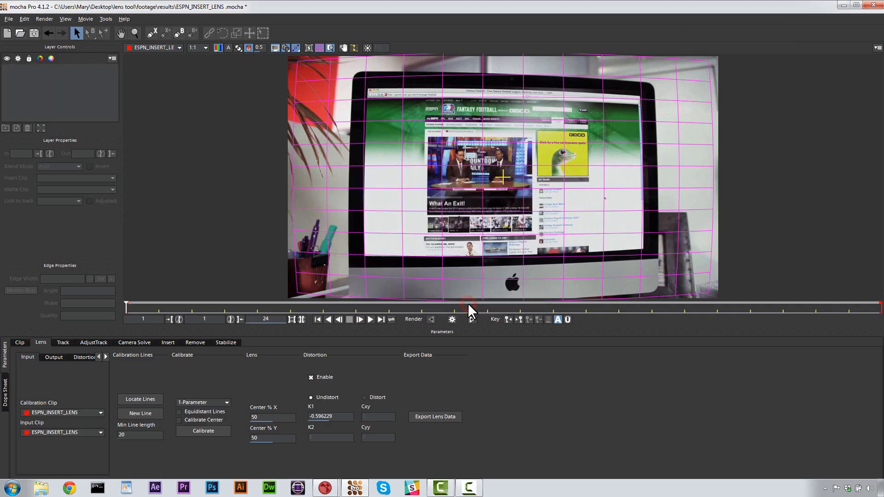
# Step: Export a second Distortion Map Clip in Distort mode with dimensions 1920 by 1080
pyautogui.click(422, 416)
pyautogui.click(507, 219)
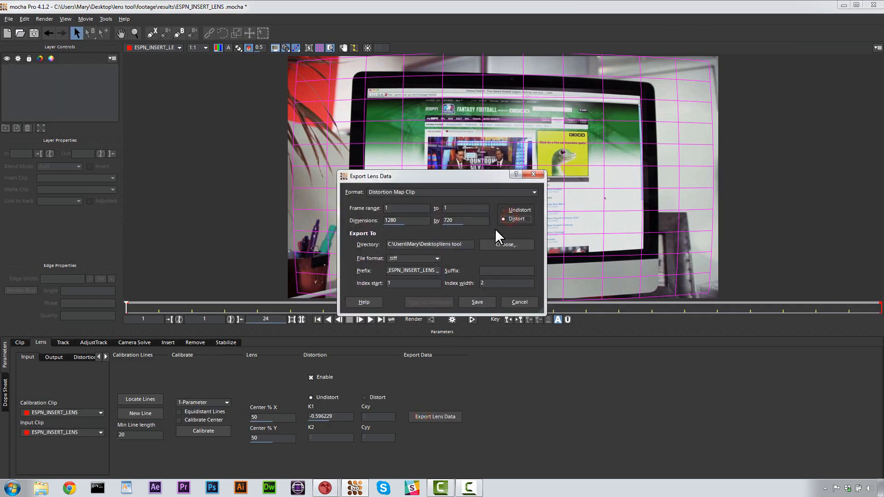
pyautogui.doubleClick(416, 221)
pyautogui.write('1920')
pyautogui.doubleClick(468, 219)
pyautogui.write('1080')
pyautogui.click(479, 300)
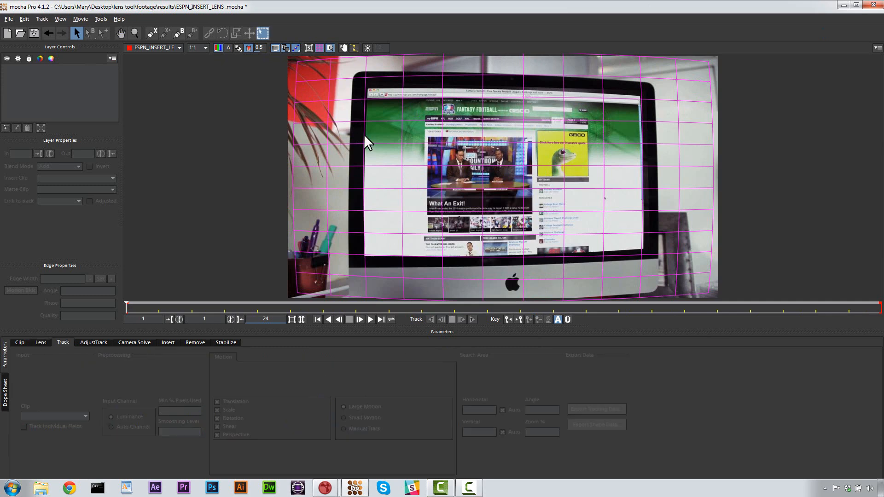
# Step: Draw a closed X-Spline layer around the whole monitor, just outside its edges and below the frame's lower border
pyautogui.click(134, 33)
pyautogui.click(152, 34)
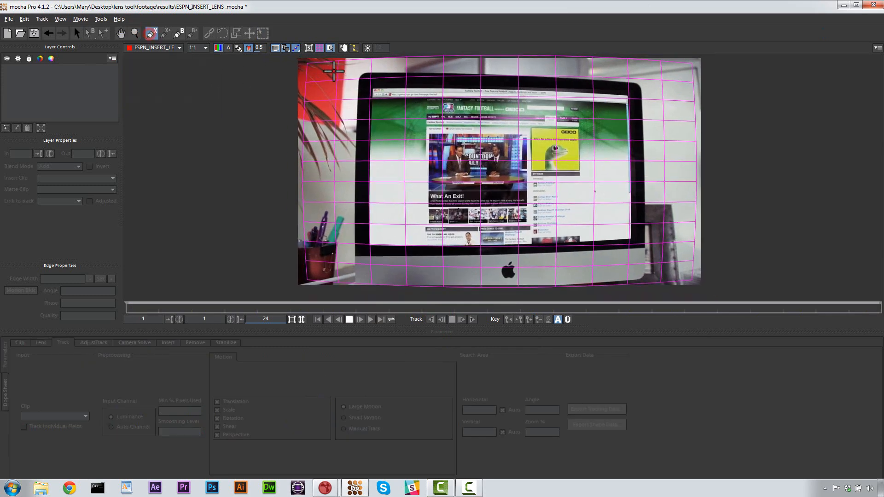
pyautogui.click(356, 74)
pyautogui.click(367, 68)
pyautogui.click(457, 72)
pyautogui.click(547, 70)
pyautogui.click(616, 77)
pyautogui.click(646, 80)
pyautogui.click(648, 117)
pyautogui.click(653, 179)
pyautogui.click(653, 256)
pyautogui.click(640, 287)
pyautogui.click(523, 295)
pyautogui.click(350, 294)
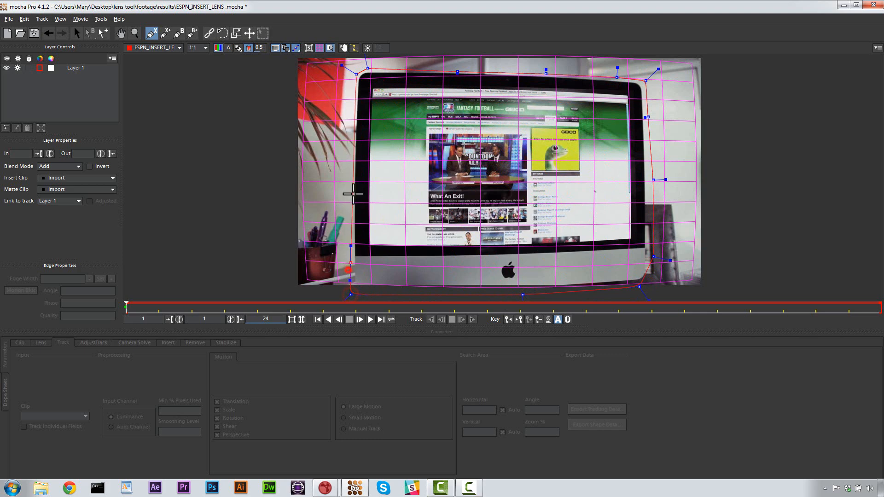
pyautogui.click(355, 73)
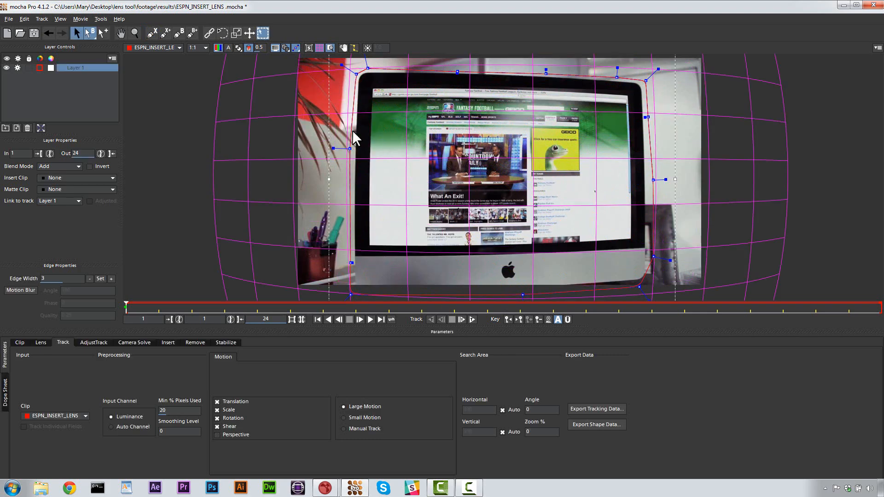
# Step: Show the layer matte and cut out the video picture on the webpage with an added four-point X-Spline
pyautogui.click(238, 47)
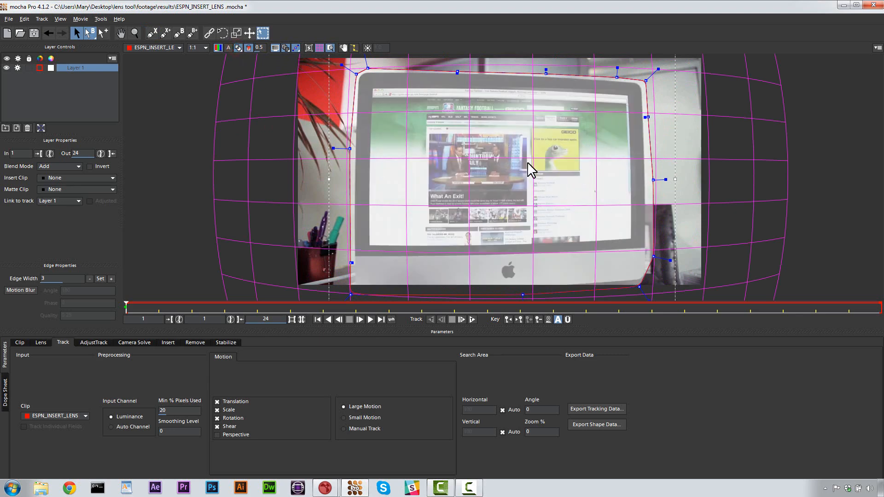
pyautogui.click(163, 33)
pyautogui.click(427, 133)
pyautogui.click(530, 134)
pyautogui.click(534, 210)
pyautogui.click(476, 208)
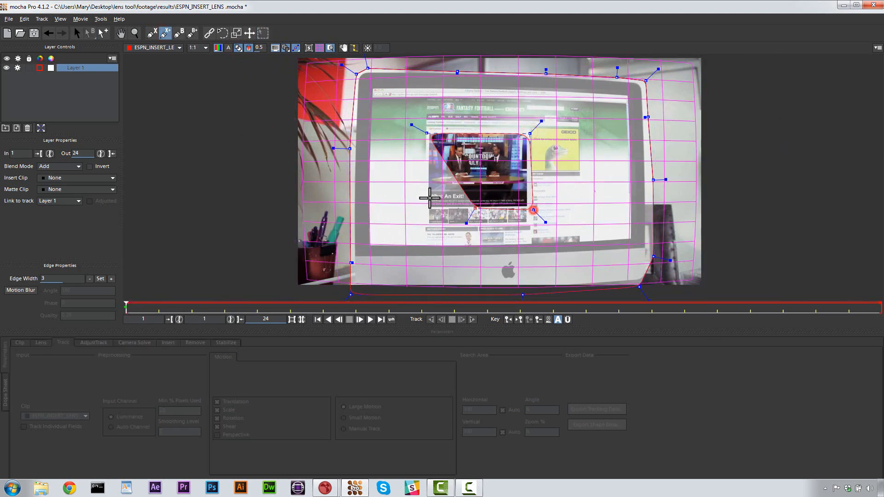
pyautogui.click(425, 207)
pyautogui.rightClick(425, 207)
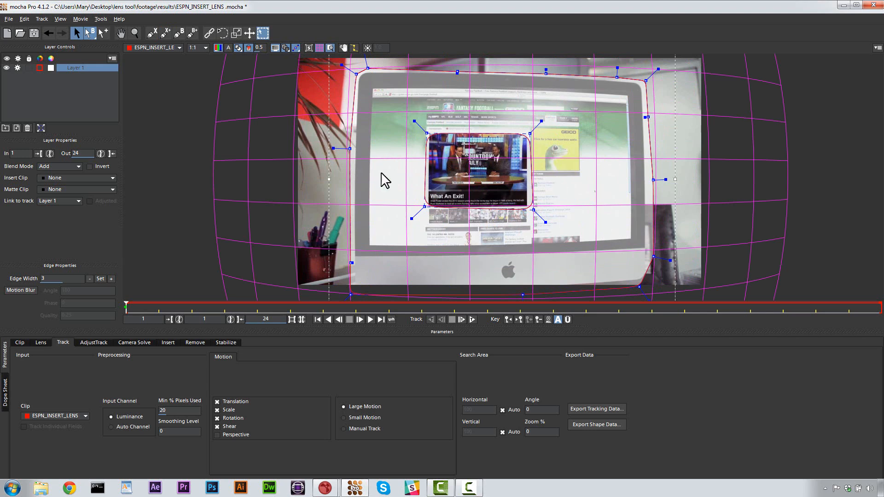
# Step: Show the planar surface, align its four corners with the display's corners, and enable Perspective motion tracking
pyautogui.click(308, 48)
pyautogui.moveTo(385, 94); pyautogui.dragTo(371, 87)
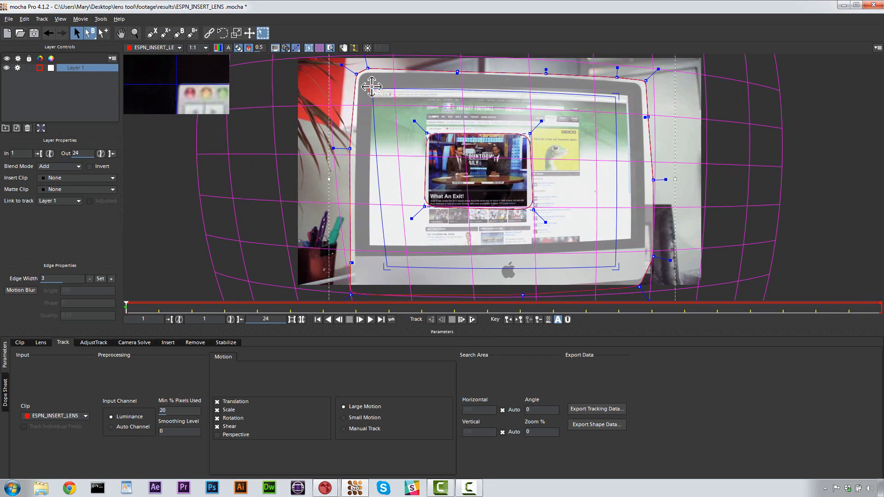
pyautogui.moveTo(386, 266); pyautogui.dragTo(368, 246)
pyautogui.moveTo(616, 267); pyautogui.dragTo(631, 240)
pyautogui.moveTo(618, 94); pyautogui.dragTo(631, 92)
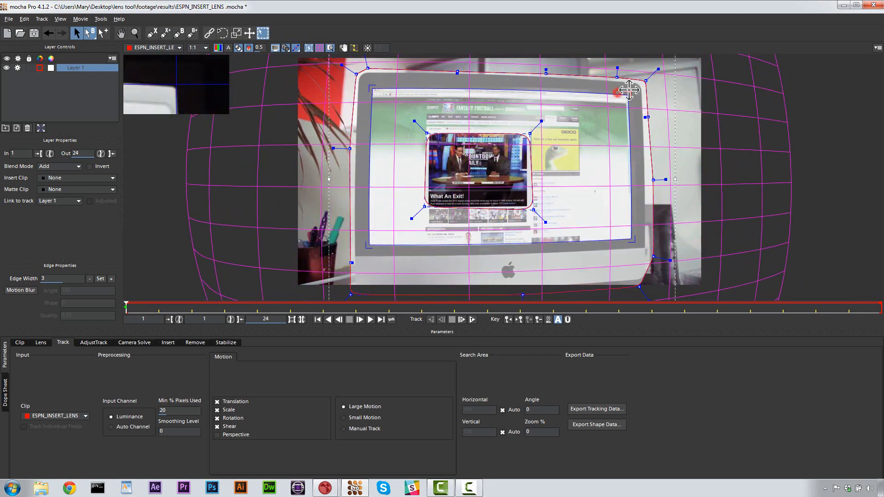
pyautogui.click(217, 436)
# Step: Extend all four sides of the planar surface slightly outward into the black bezel and hide the layer matte
pyautogui.moveTo(432, 241); pyautogui.dragTo(431, 248)
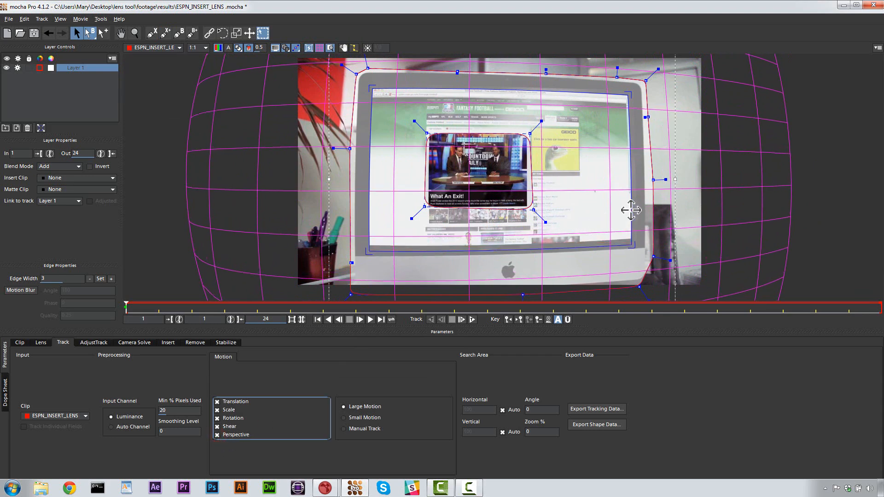
pyautogui.moveTo(631, 210); pyautogui.dragTo(635, 210)
pyautogui.moveTo(370, 190); pyautogui.dragTo(367, 190)
pyautogui.moveTo(419, 89); pyautogui.dragTo(436, 82)
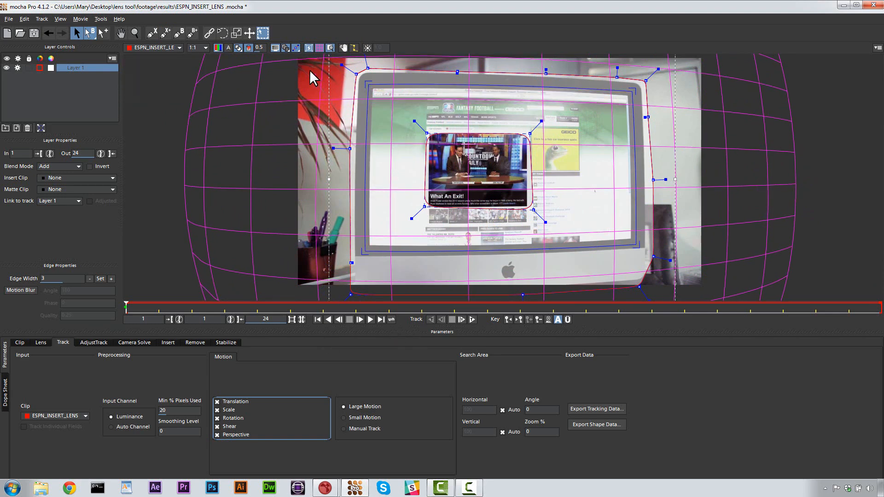
pyautogui.click(238, 48)
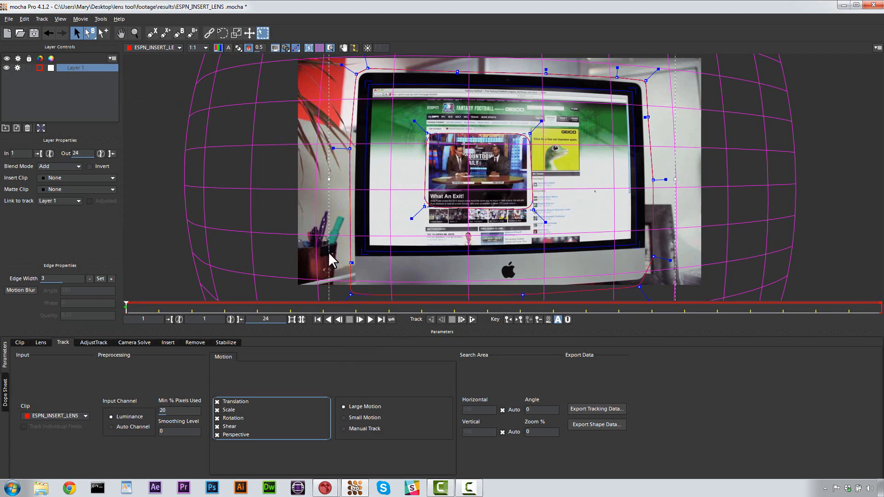
# Step: Rename the layer to screen track, track it forward through the clip, and return to the first frame
pyautogui.doubleClick(87, 68)
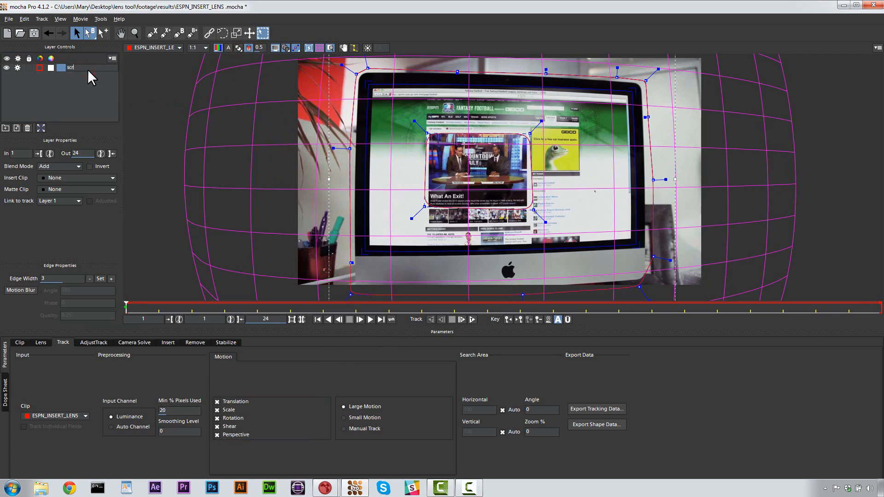
pyautogui.press('Return')
pyautogui.click(473, 319)
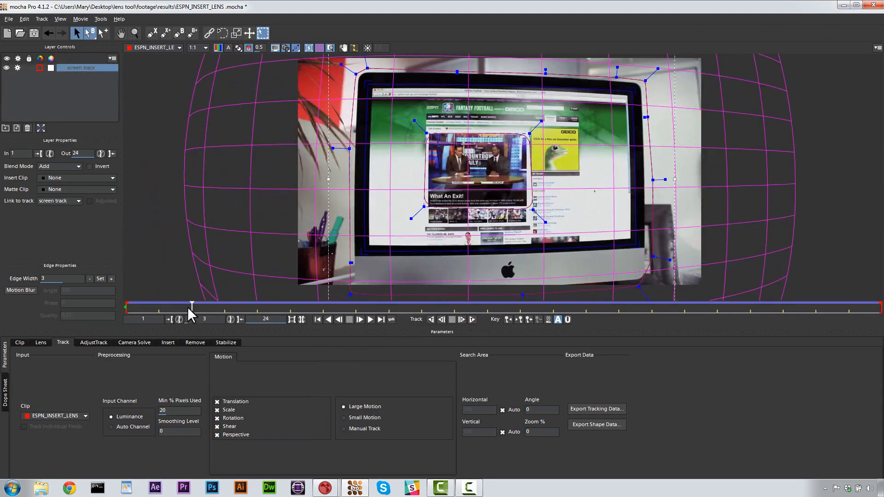
pyautogui.click(131, 300)
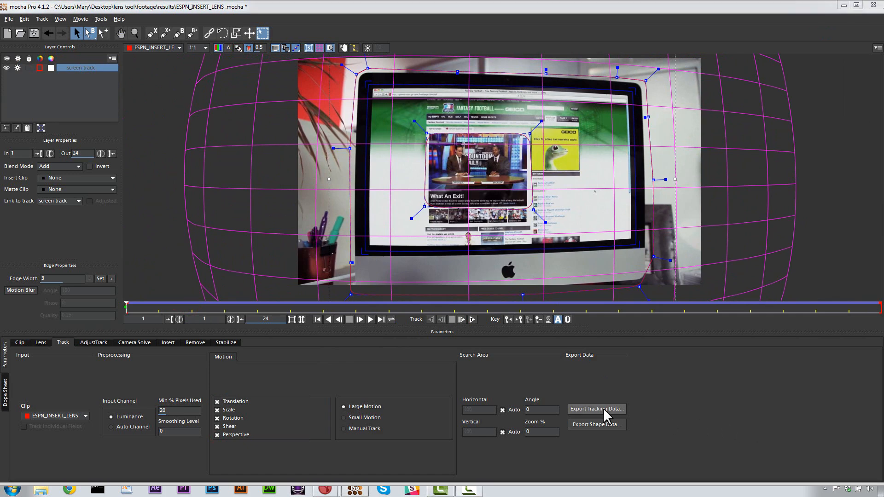
# Step: Copy the tracking data as Nuke Corner Pin with Remove lens distortion enabled, and paste it into Nuke's node graph beside the existing workflows
pyautogui.click(604, 410)
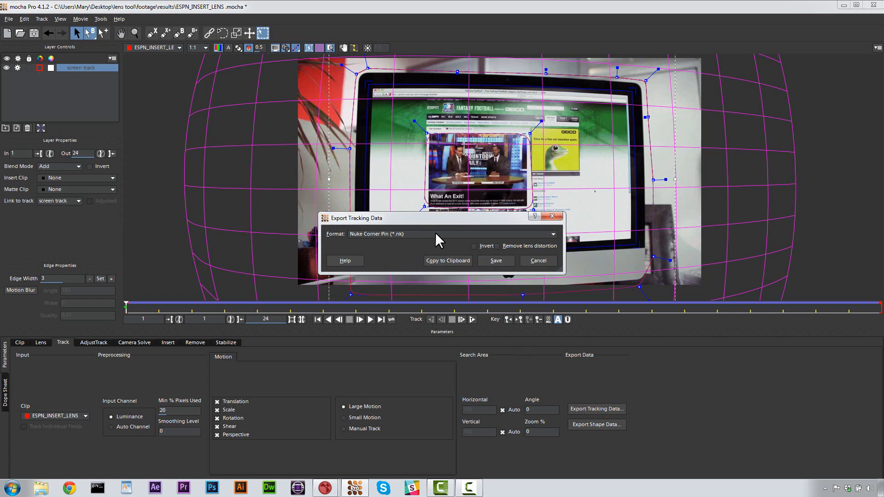
pyautogui.click(499, 246)
pyautogui.click(446, 261)
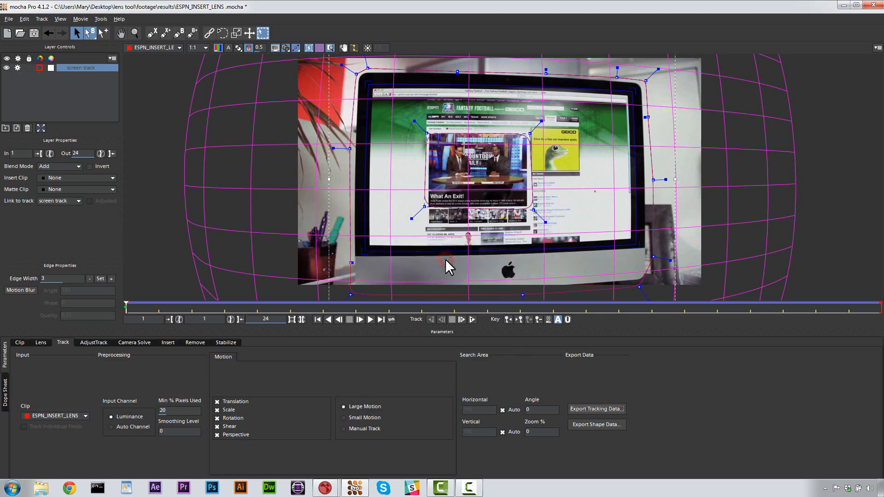
pyautogui.hotkey('alt', 'Tab')
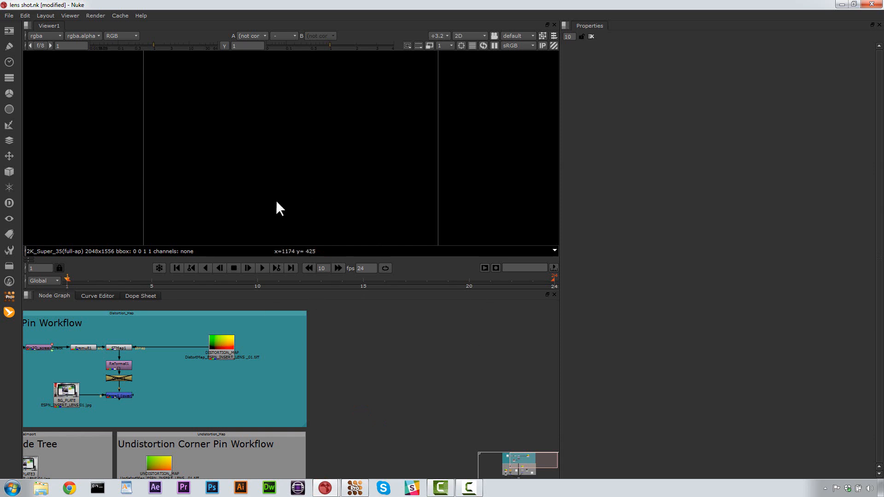
pyautogui.hotkey('ctrl', 'v')
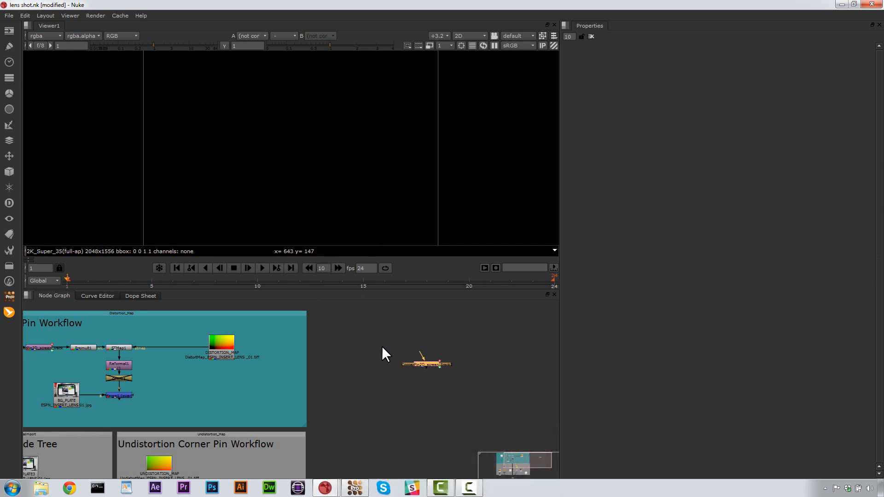
# Step: Read in the ESPN_INSERT_LENS ##.jpg sequence and place its node below the pasted corner pin
pyautogui.press('r')
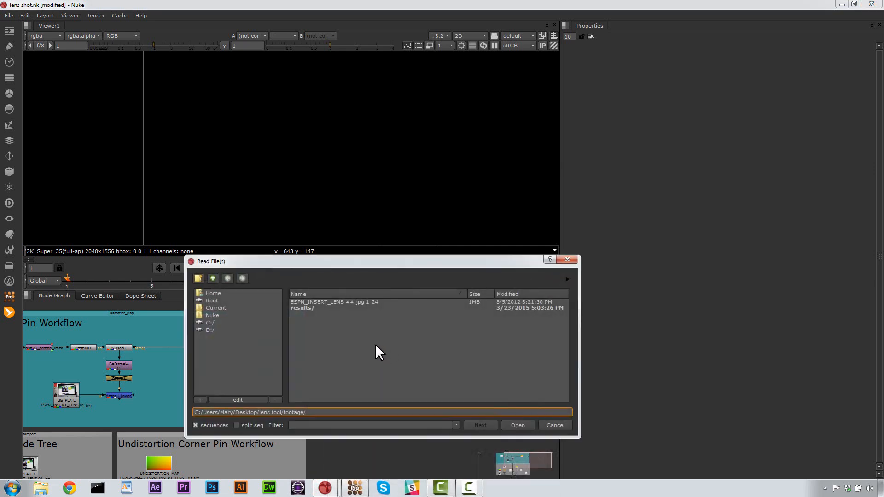
pyautogui.click(326, 302)
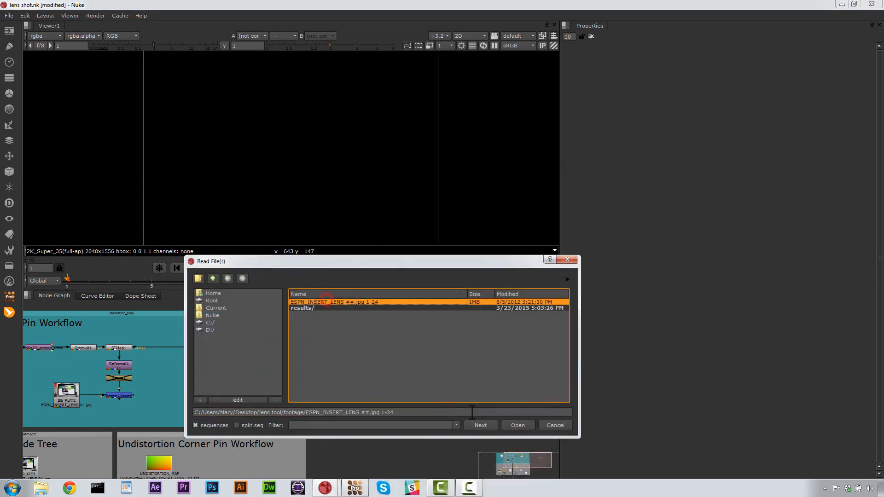
pyautogui.click(520, 425)
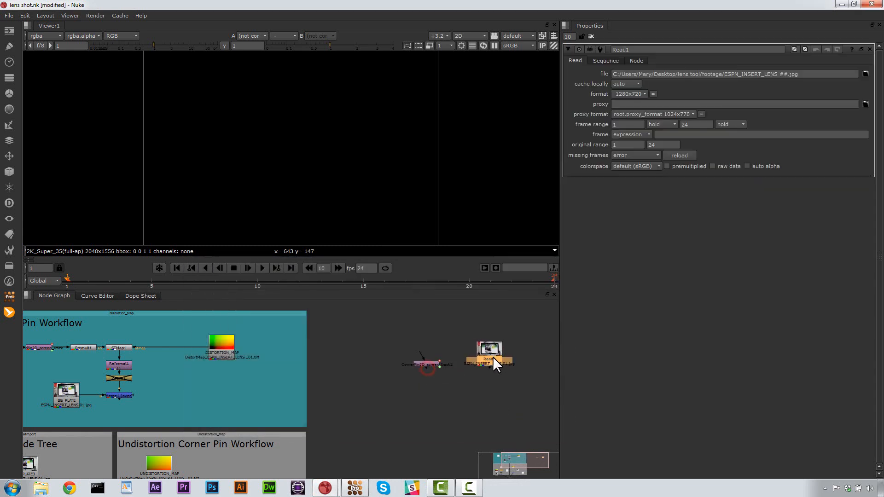
pyautogui.click(376, 410)
# Step: Read in the insert movie SIGGRAPH 2012 REEL.mov from the Desktop folder
pyautogui.press('r')
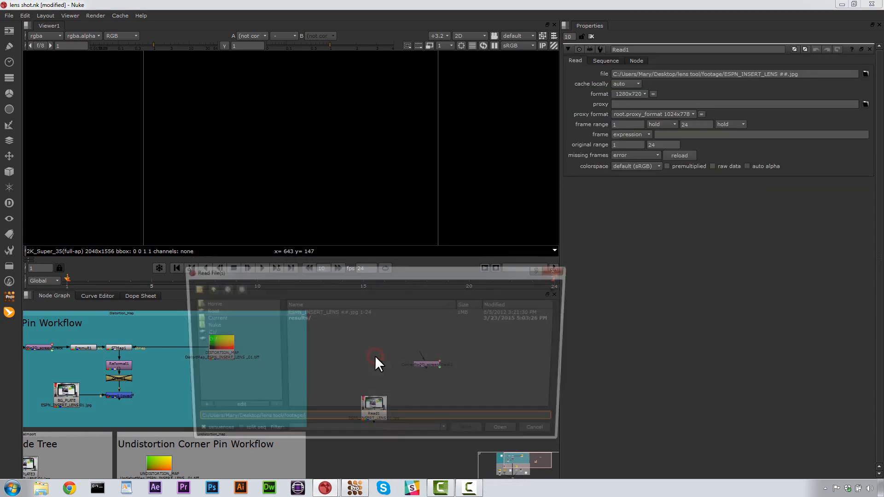
pyautogui.click(205, 289)
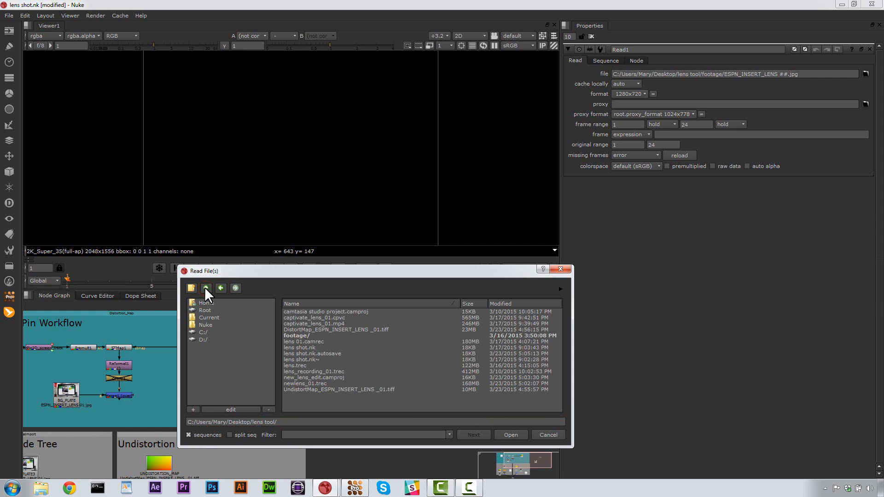
pyautogui.click(206, 289)
pyautogui.click(343, 360)
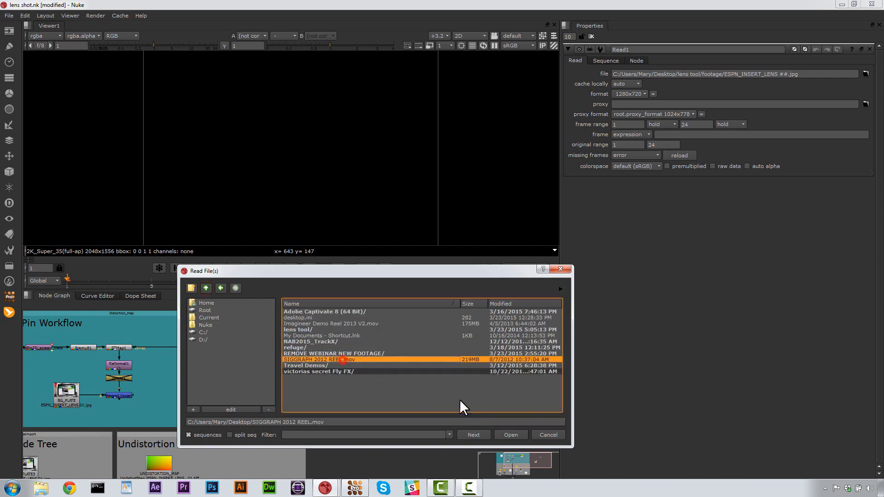
pyautogui.click(511, 436)
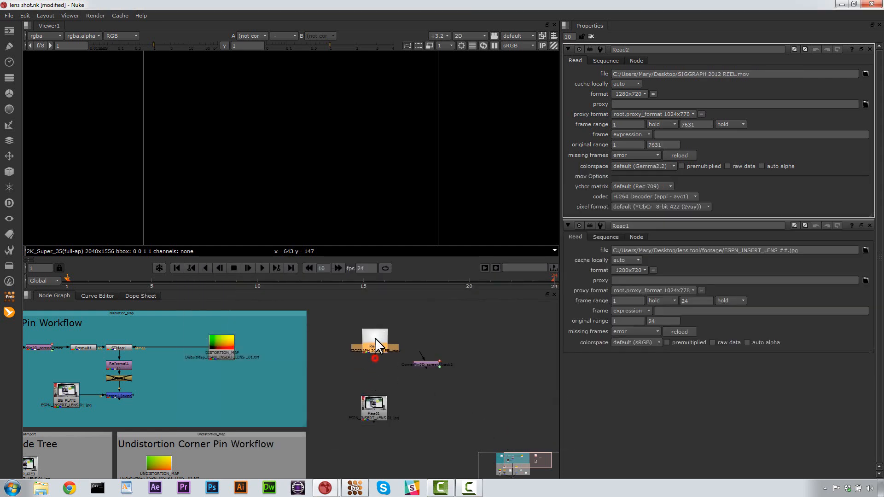
# Step: Read in the distortion map DistortMap_ESPN_INSERT_LENS _01.tiff from the lens tool folder
pyautogui.click(501, 344)
pyautogui.press('r')
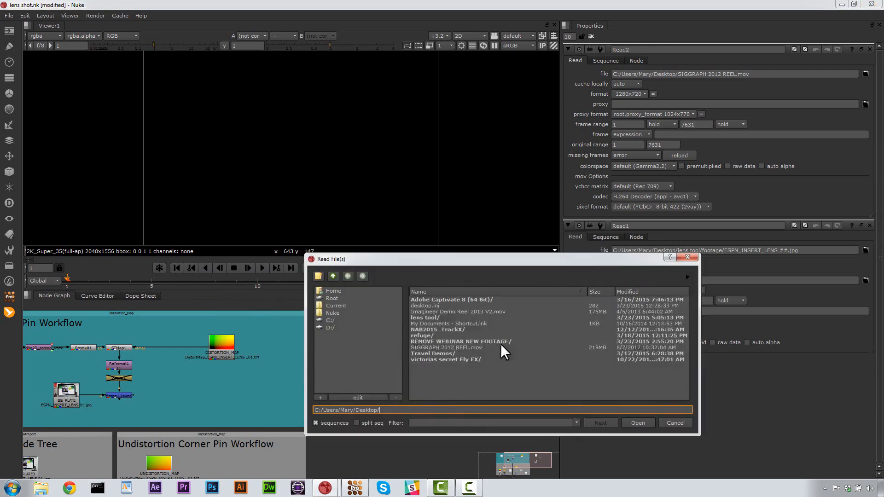
pyautogui.doubleClick(426, 318)
pyautogui.click(429, 318)
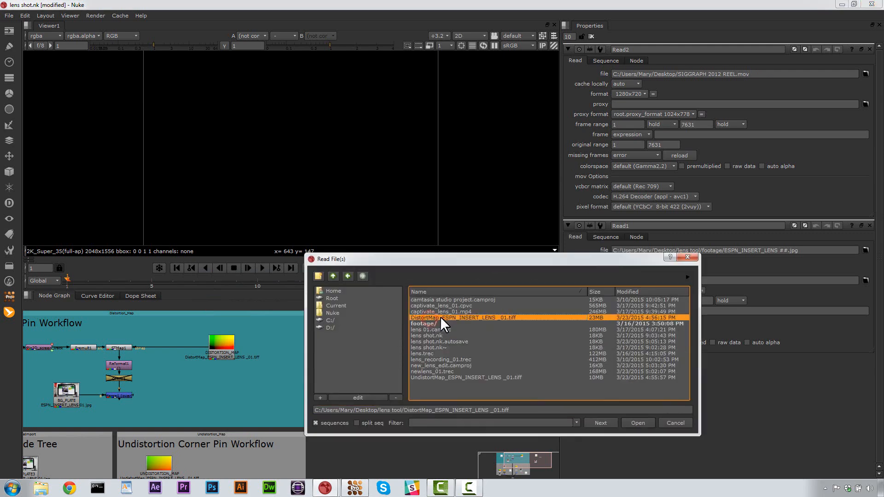
pyautogui.click(643, 423)
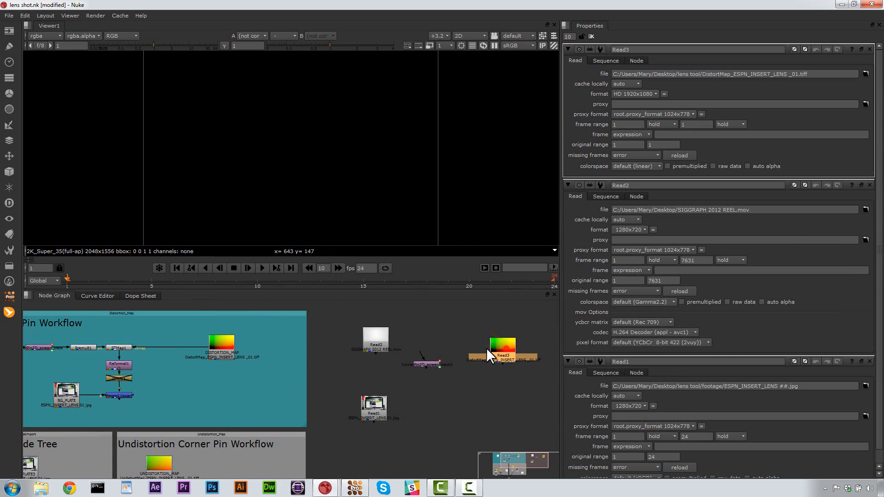
# Step: Spread out the nodes around the corner pin and connect the reel movie to the corner pin's input
pyautogui.moveTo(376, 336); pyautogui.dragTo(363, 341)
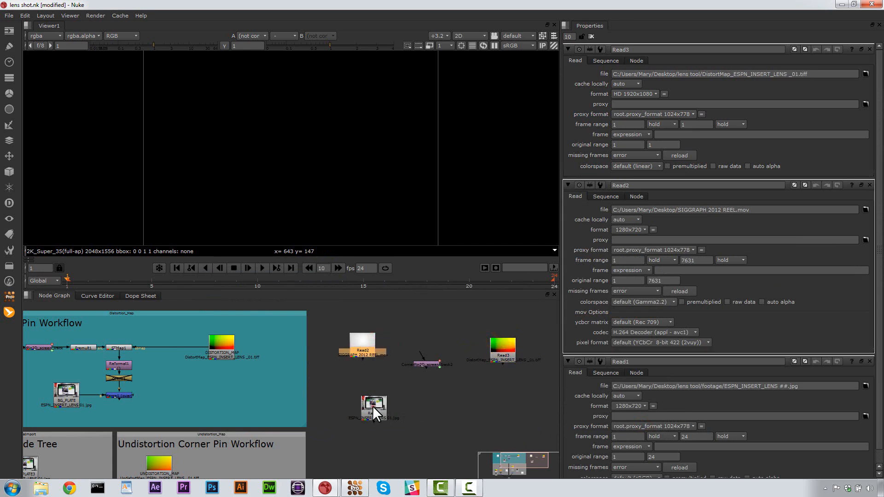
pyautogui.moveTo(373, 405); pyautogui.dragTo(370, 415)
pyautogui.moveTo(431, 365); pyautogui.dragTo(429, 357)
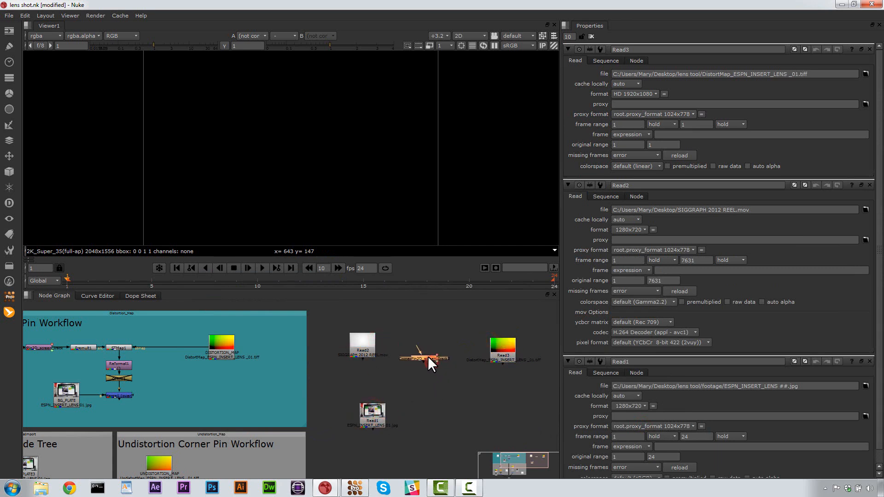
pyautogui.moveTo(372, 346); pyautogui.dragTo(369, 347)
pyautogui.moveTo(508, 346); pyautogui.dragTo(522, 339)
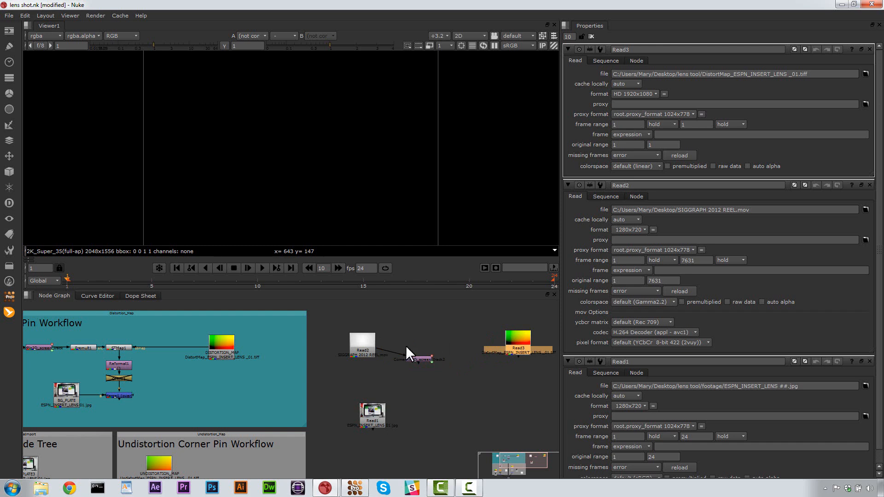
# Step: Add an STMap node with the distortion map as its stmap input and the corner pin as its src input
pyautogui.press('Tab')
pyautogui.write('st')
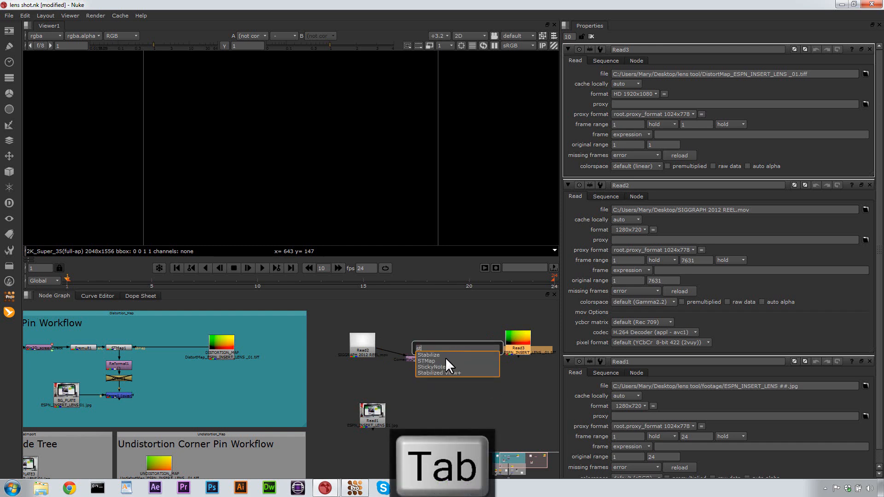
pyautogui.click(445, 361)
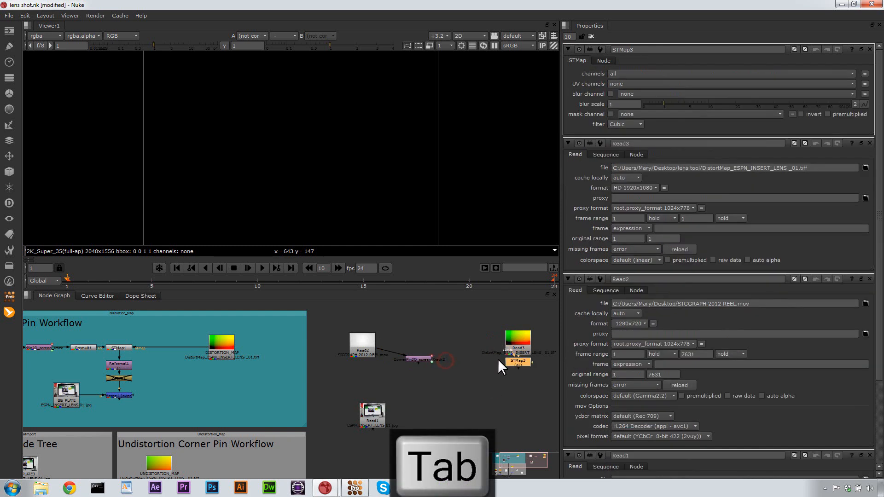
pyautogui.moveTo(512, 368); pyautogui.dragTo(523, 343)
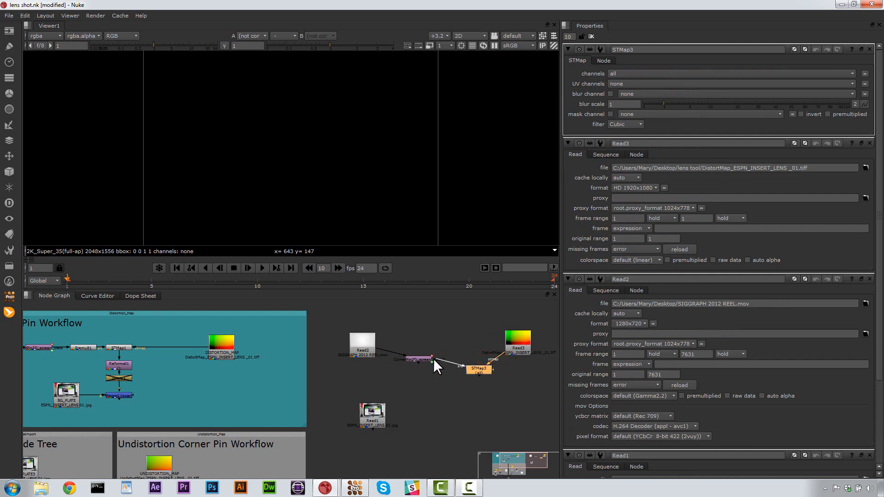
pyautogui.moveTo(427, 359); pyautogui.dragTo(422, 360)
# Step: Add a Merge node that places the STMap output over the ESPN_INSERT_LENS plate
pyautogui.press('m')
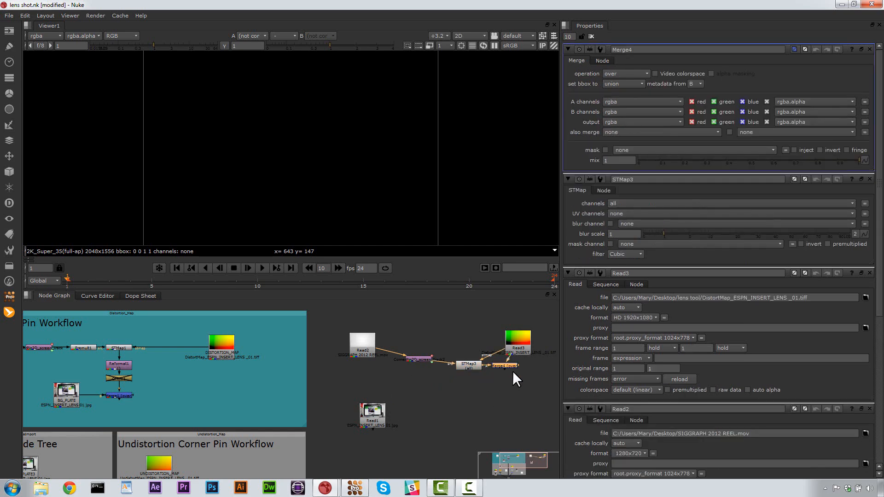
pyautogui.moveTo(469, 413); pyautogui.dragTo(366, 425)
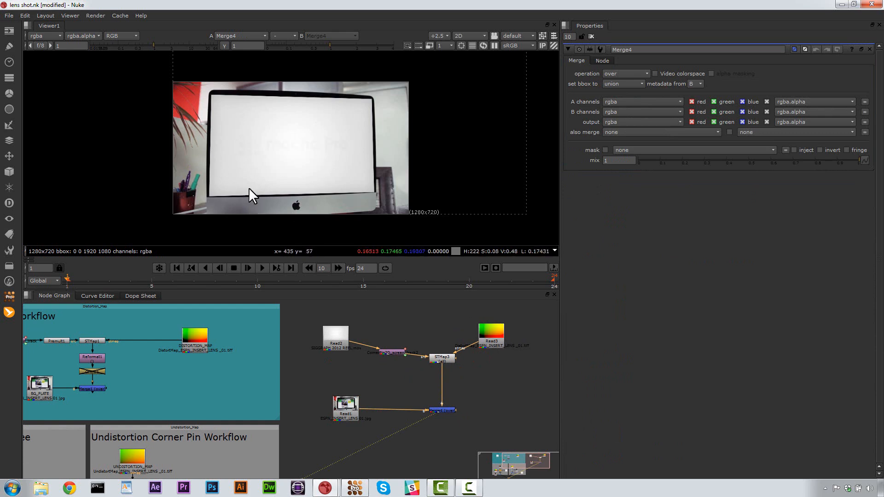
# Step: Set both the channels and the UV channels of the new STMap node to rgba
pyautogui.doubleClick(444, 356)
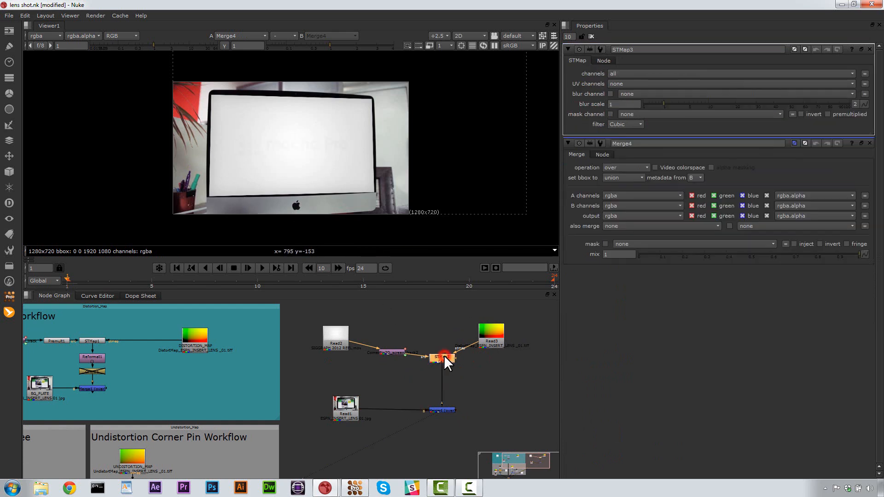
pyautogui.click(638, 73)
pyautogui.click(631, 106)
pyautogui.click(629, 82)
pyautogui.click(628, 108)
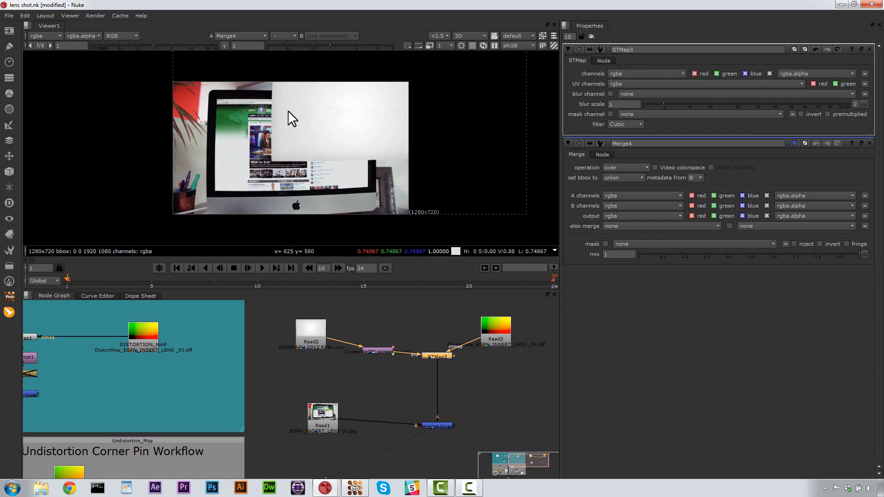
# Step: Save the script and insert a Reformat node after the STMap with output format 1280x720
pyautogui.moveTo(443, 350); pyautogui.dragTo(443, 361)
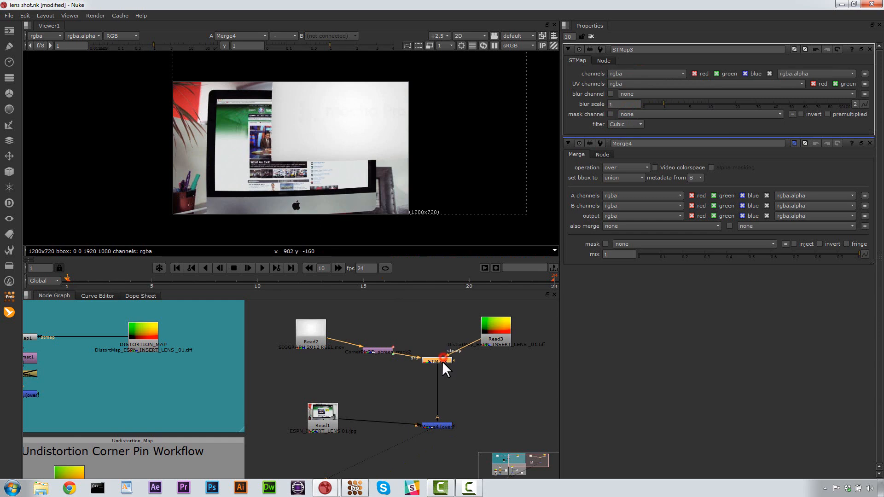
pyautogui.hotkey('ctrl', 's')
pyautogui.press('Tab')
pyautogui.write('re')
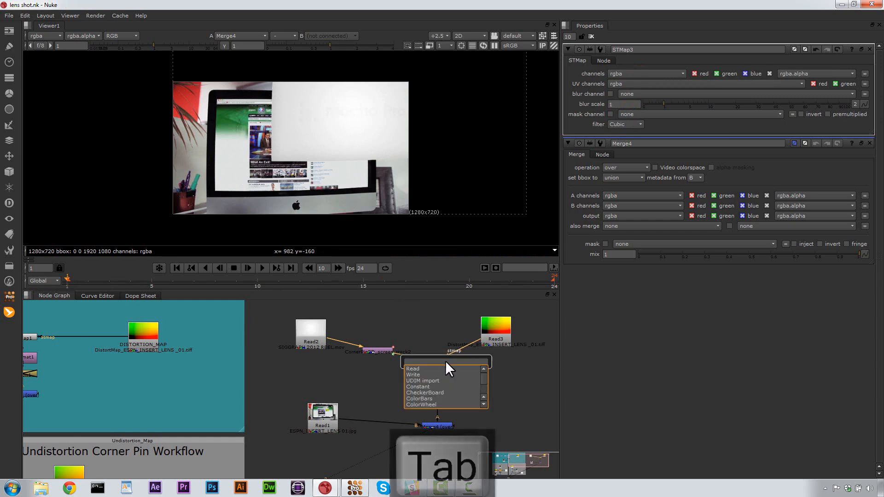
pyautogui.write('for')
pyautogui.press('Return')
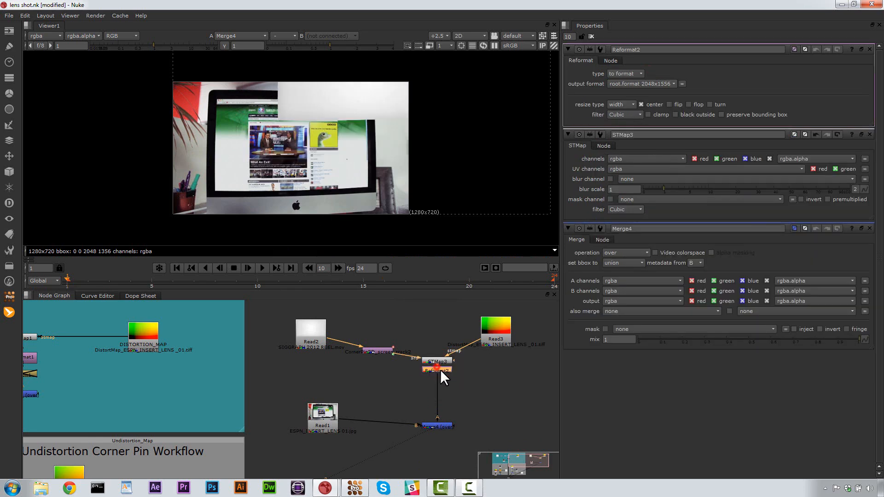
pyautogui.click(627, 80)
pyautogui.click(636, 237)
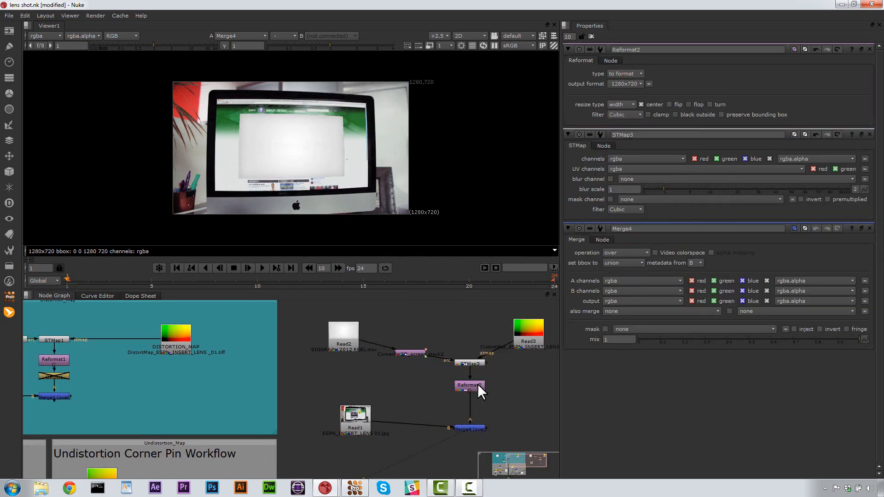
# Step: Set the new Reformat node's resize type to none and play back the composite
pyautogui.click(478, 385)
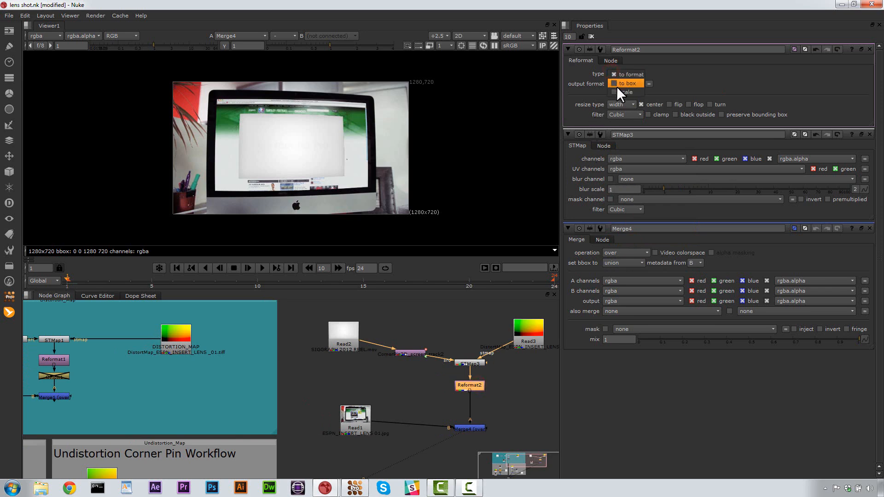
pyautogui.click(620, 105)
pyautogui.click(622, 97)
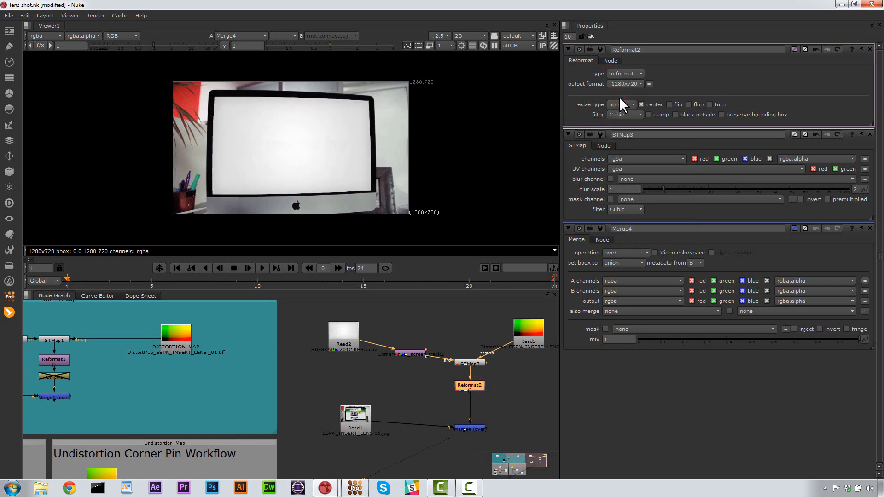
pyautogui.click(575, 103)
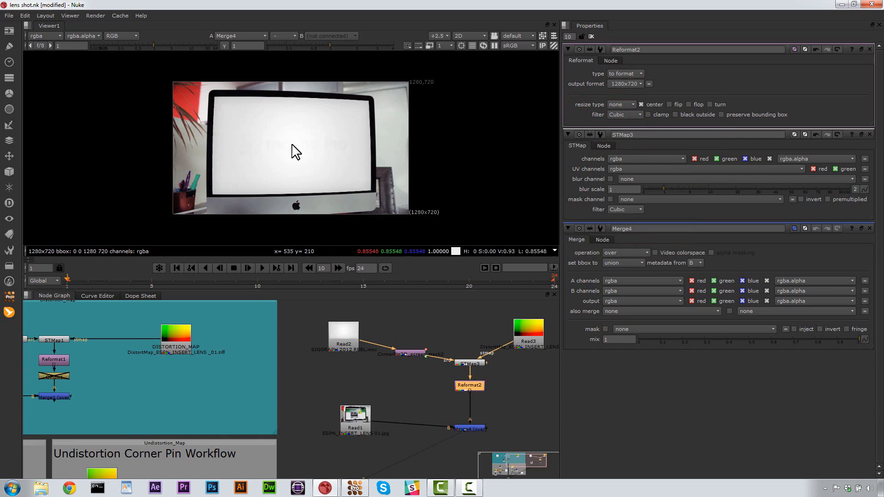
pyautogui.click(262, 268)
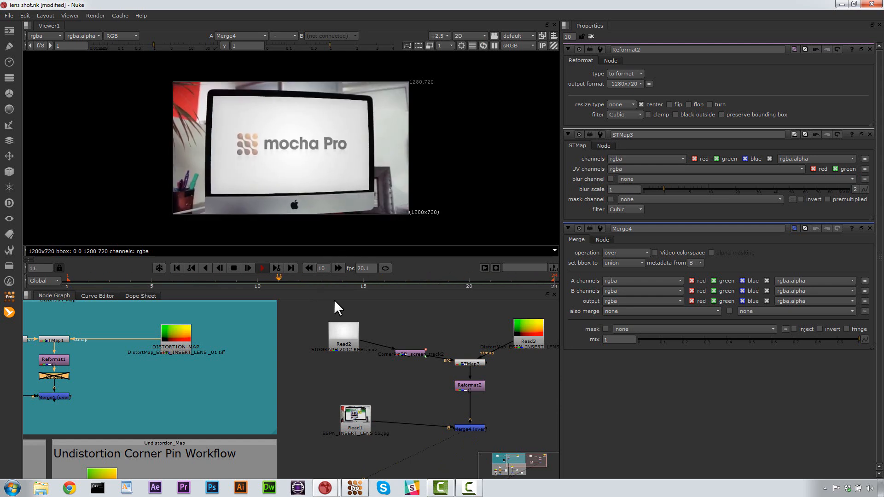
# Step: Stop playback at frame 1 and insert an OFlow node between the Reformat2 and Merge4 nodes
pyautogui.click(234, 268)
pyautogui.moveTo(307, 277); pyautogui.dragTo(65, 280)
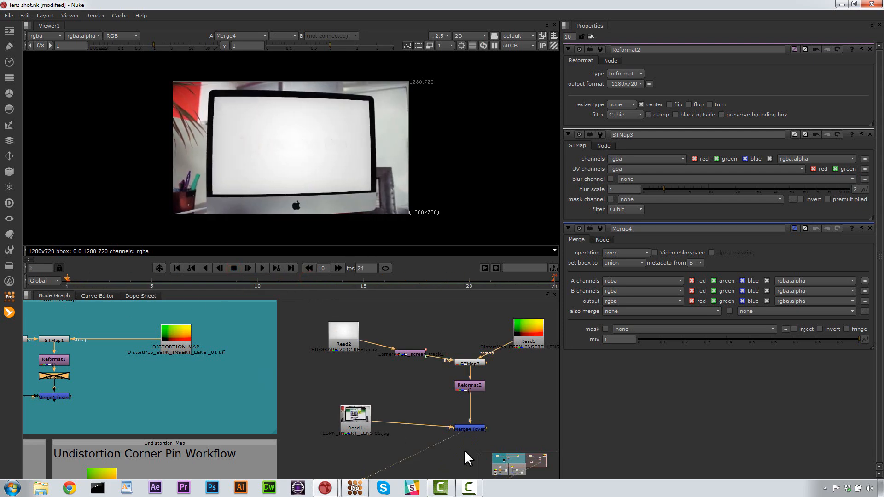
pyautogui.click(467, 385)
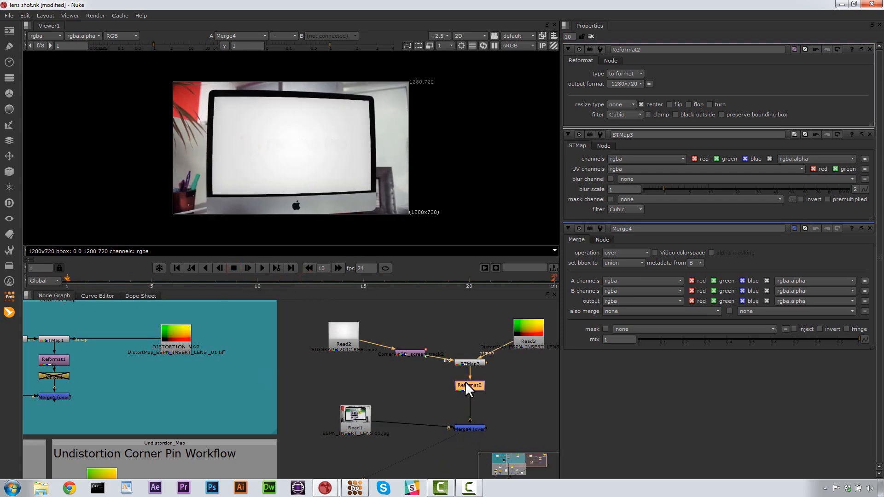
pyautogui.press('Tab')
pyautogui.write('Ofl')
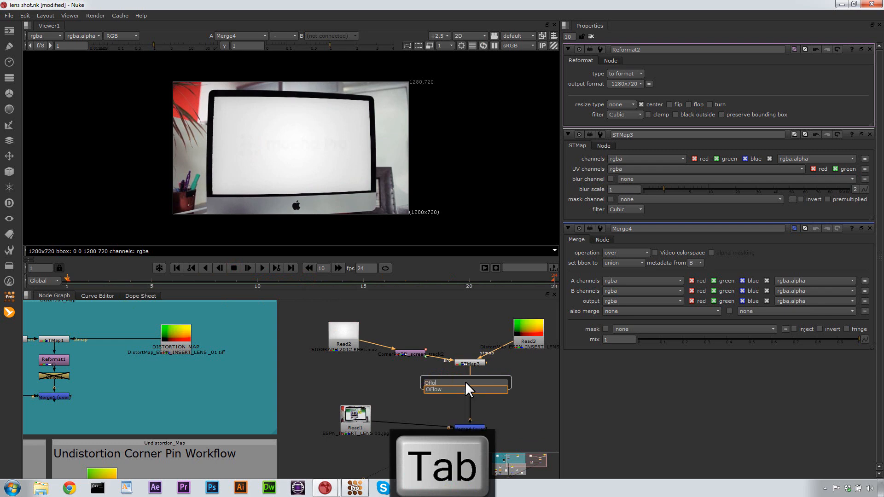
pyautogui.click(447, 390)
pyautogui.moveTo(474, 398); pyautogui.dragTo(474, 405)
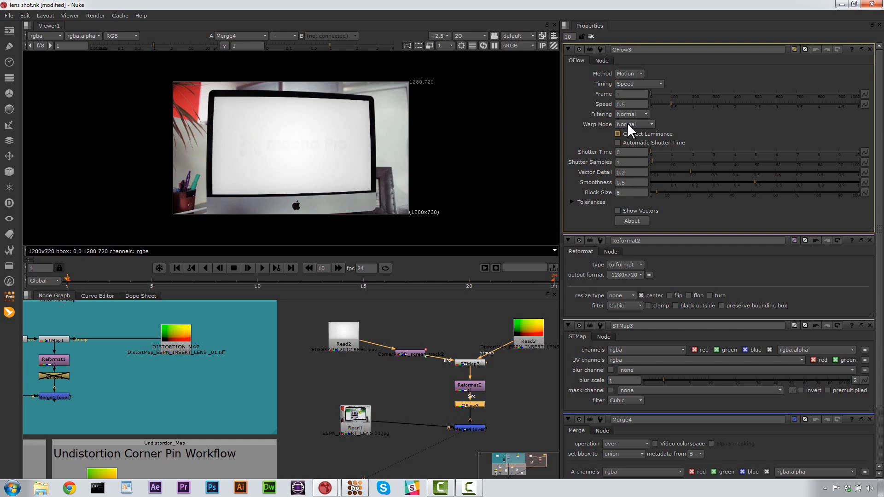
# Step: Set the new OFlow node's speed to 1, shutter time to 2, shutter samples to 50 and vector detail to 0.2
pyautogui.click(633, 103)
pyautogui.click(629, 152)
pyautogui.write('2')
pyautogui.click(628, 163)
pyautogui.write('50')
pyautogui.press('Tab')
pyautogui.write('0.')
# Step: Play back the motion-blurred composite in the maximized viewer
pyautogui.click(462, 345)
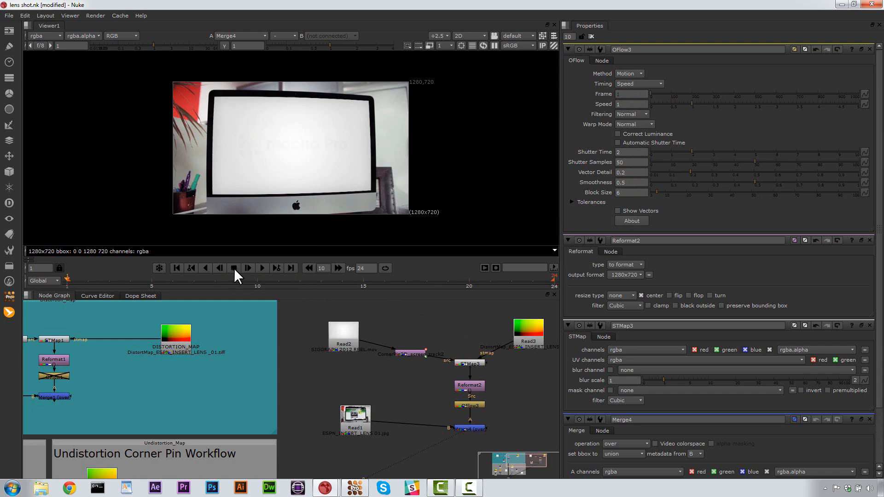
pyautogui.click(263, 269)
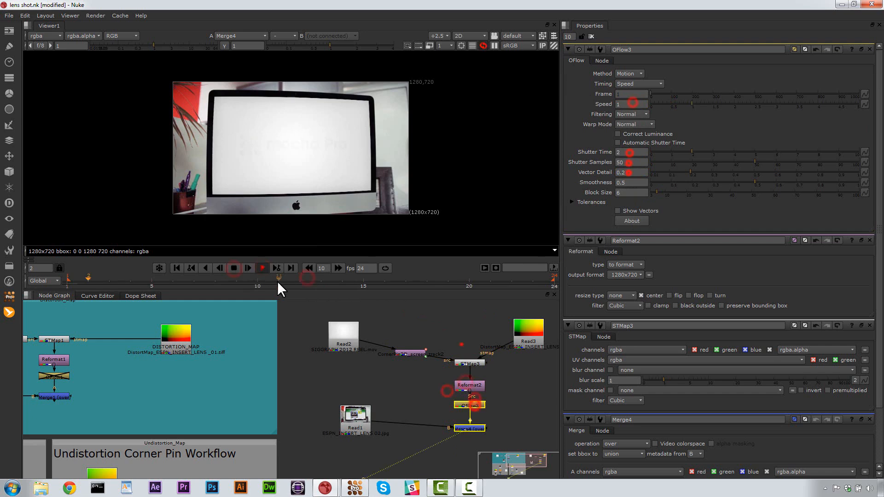
pyautogui.press('space')
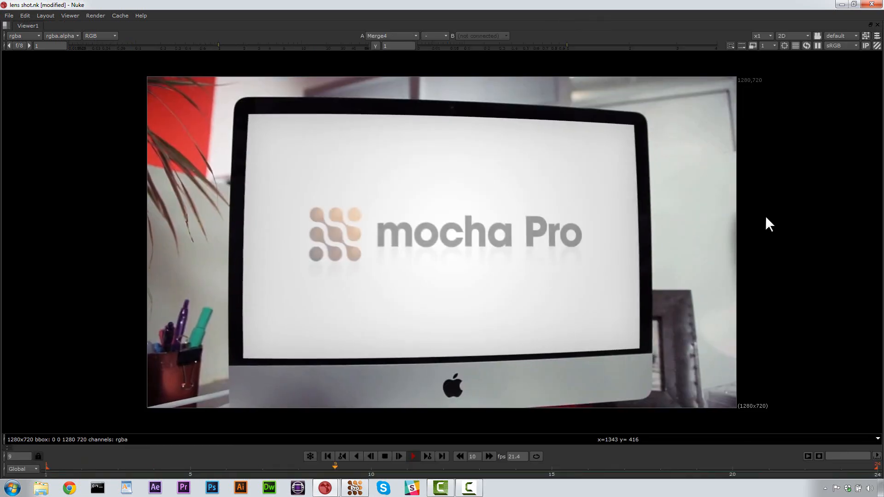